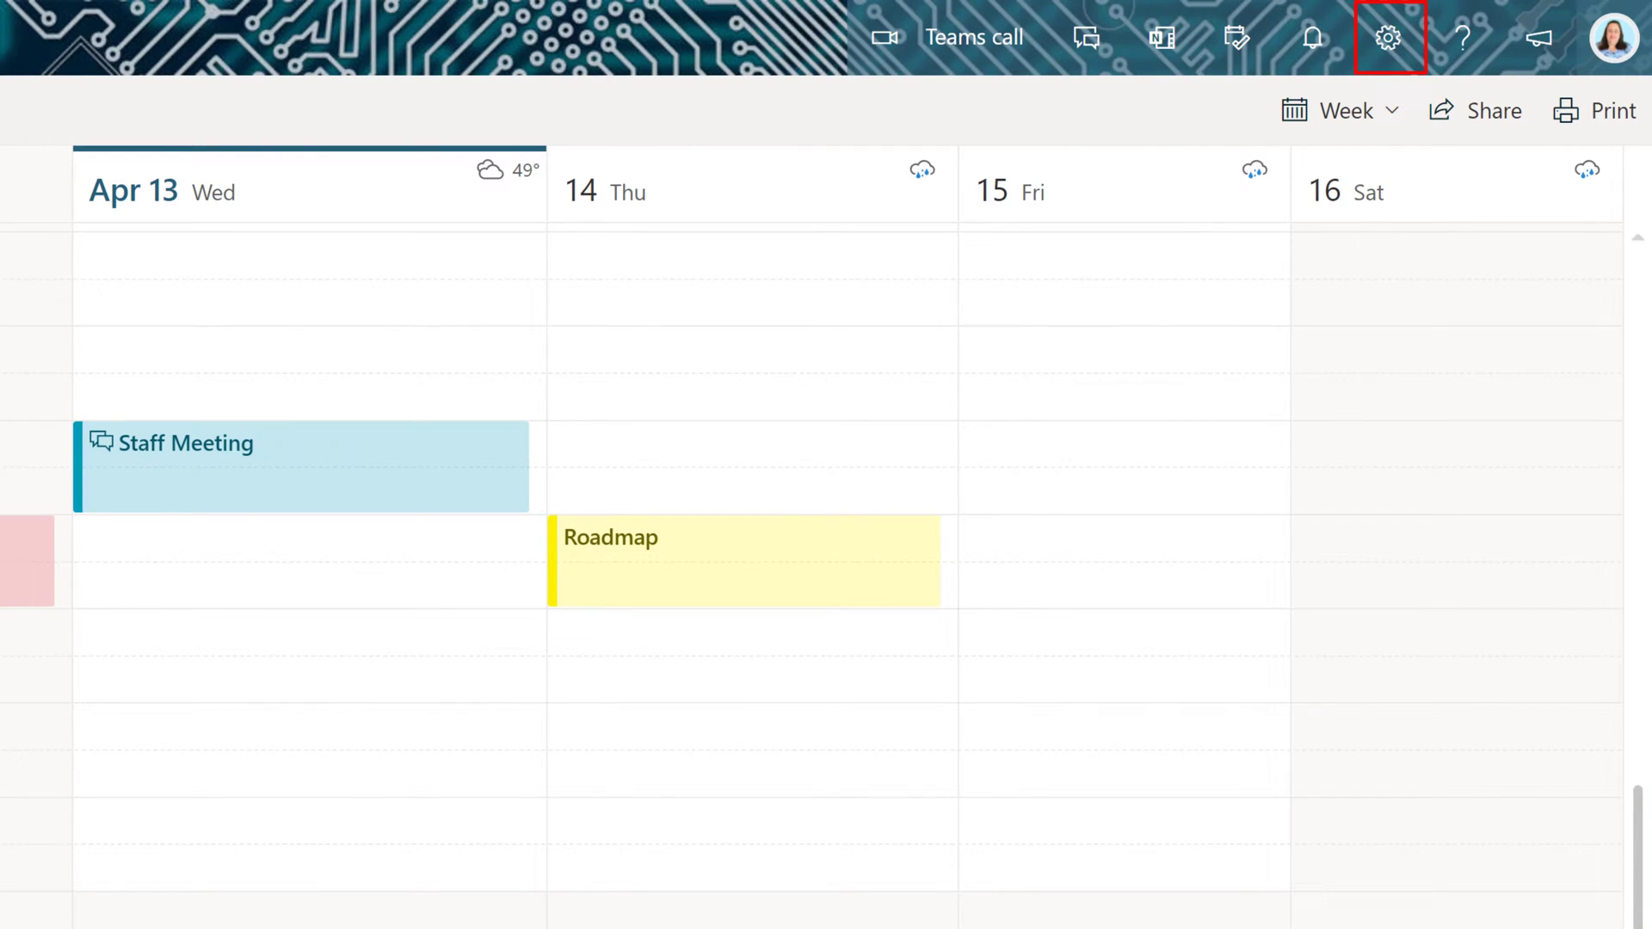
Step: Open all Outlook settings at Calendar > View, where the display time zone is Eastern Time
click(1388, 37)
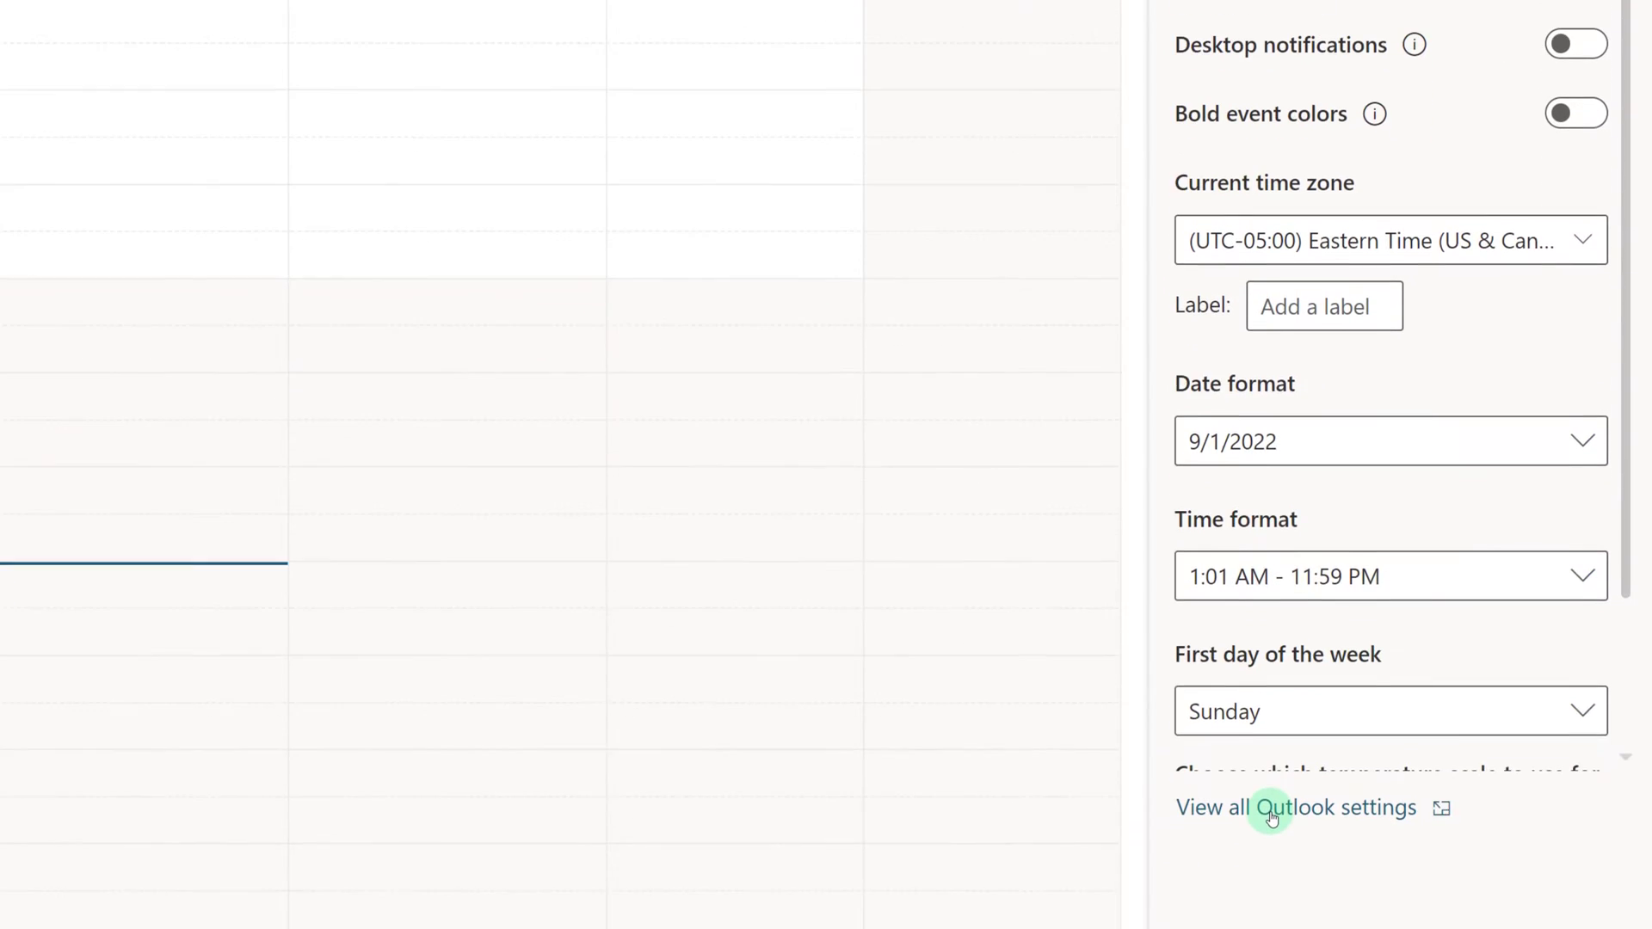
click(1273, 917)
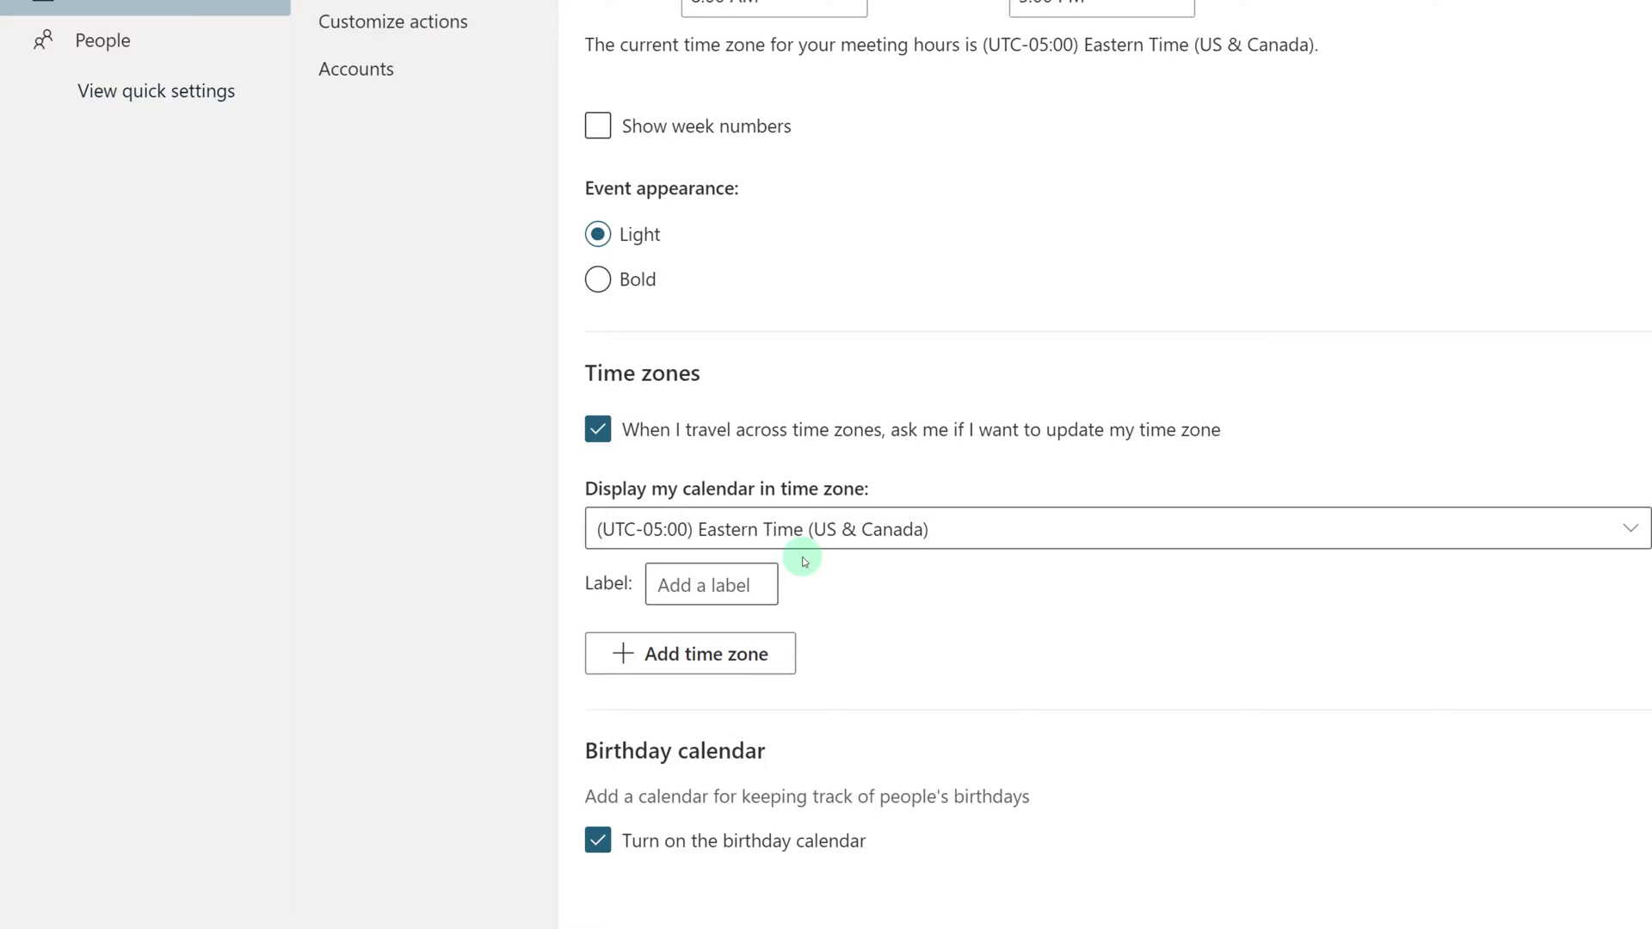
Step: Label Eastern Time 'DC' and add a Seattle, Washington (Pacific) time zone labelled Seattle
click(714, 586)
text(DC)
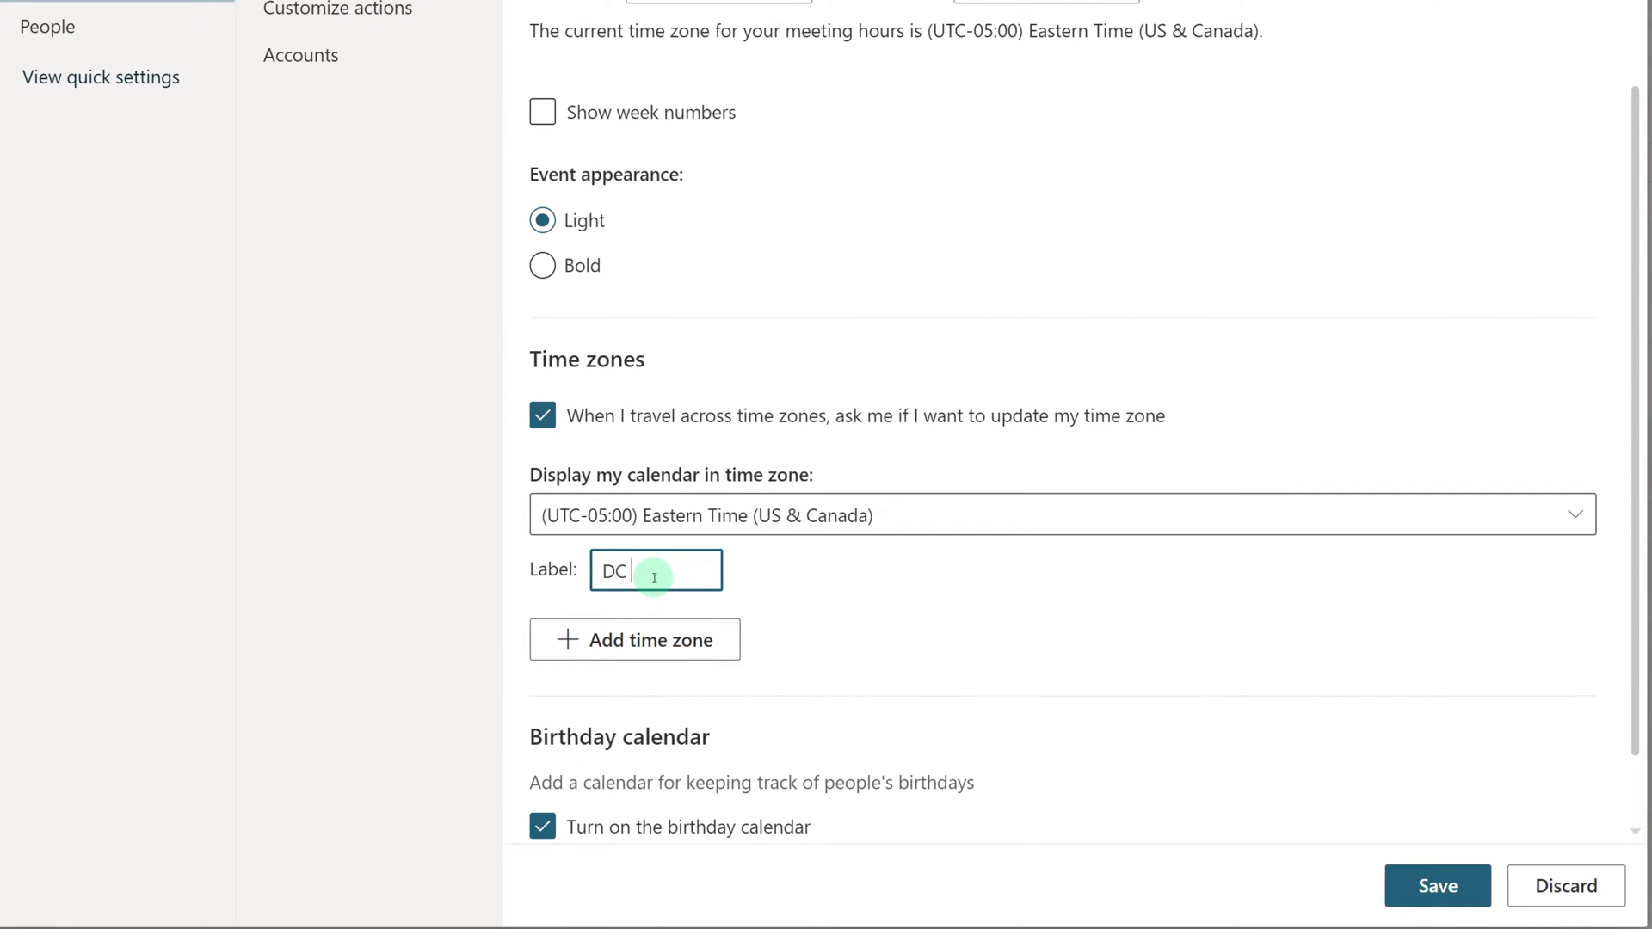
click(602, 658)
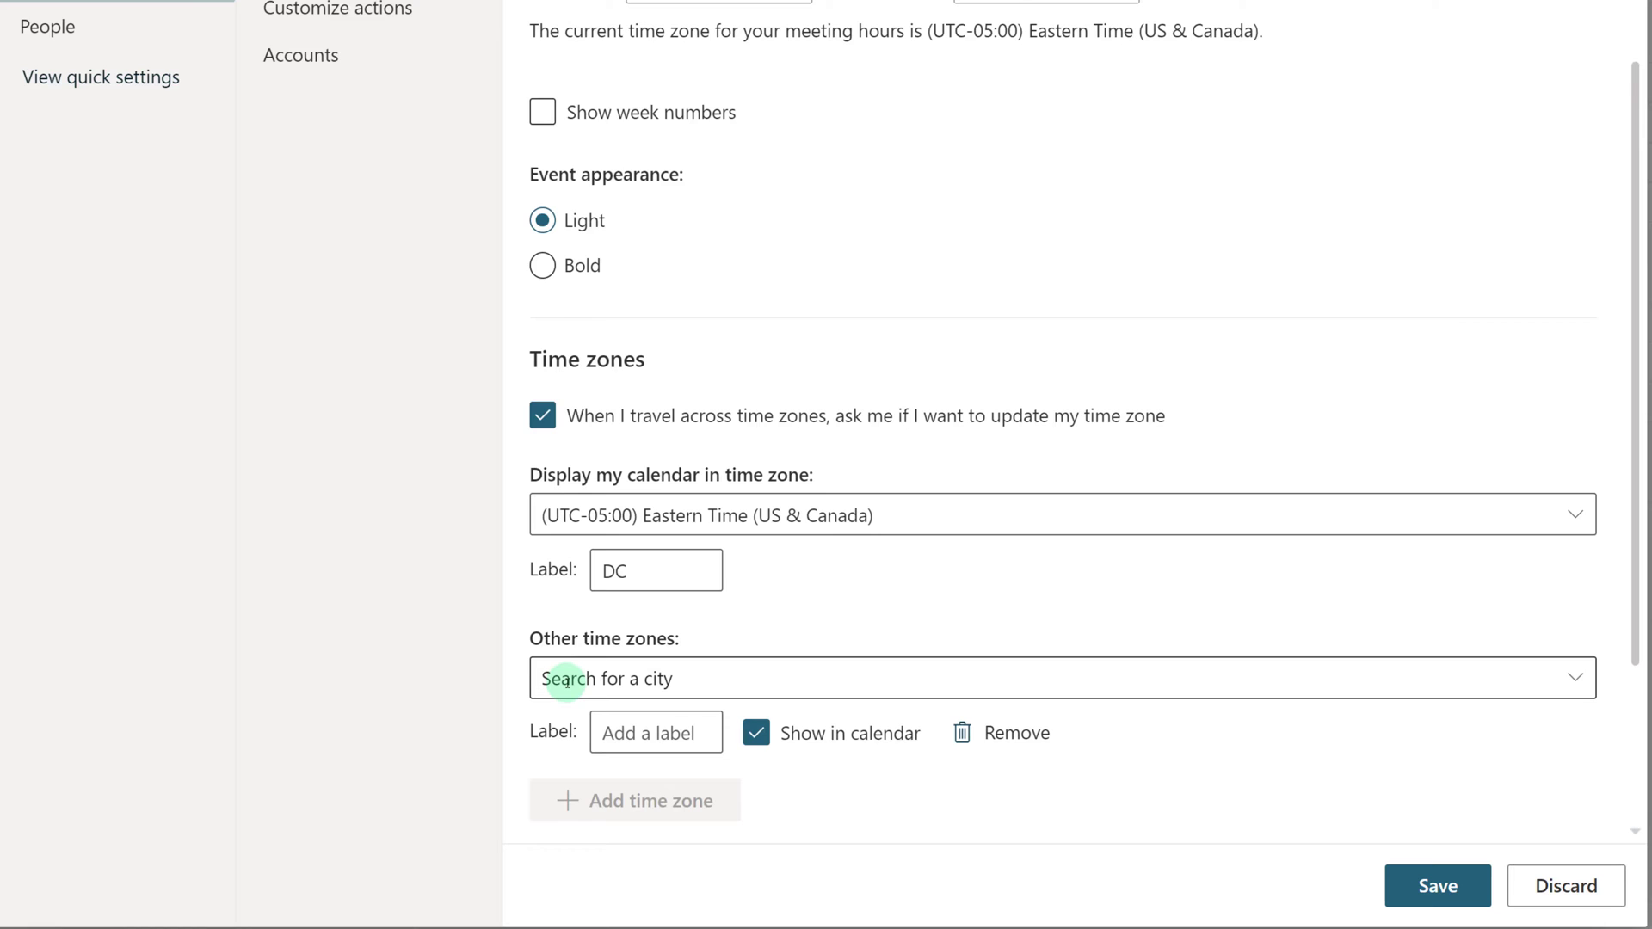
text(Seattle)
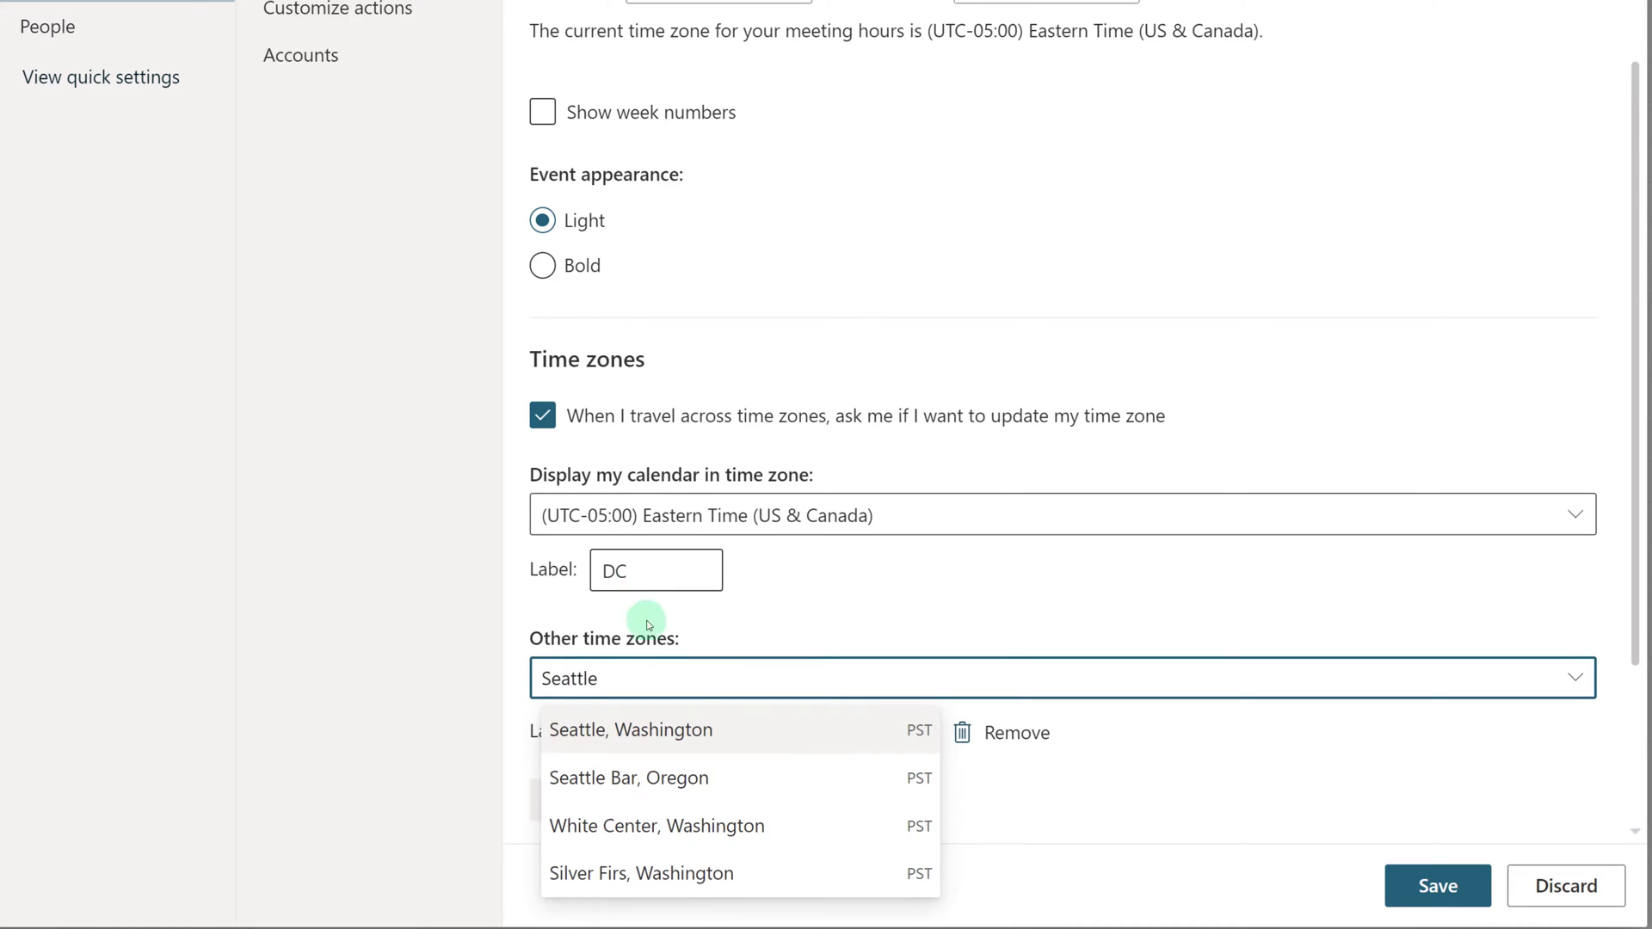
click(689, 733)
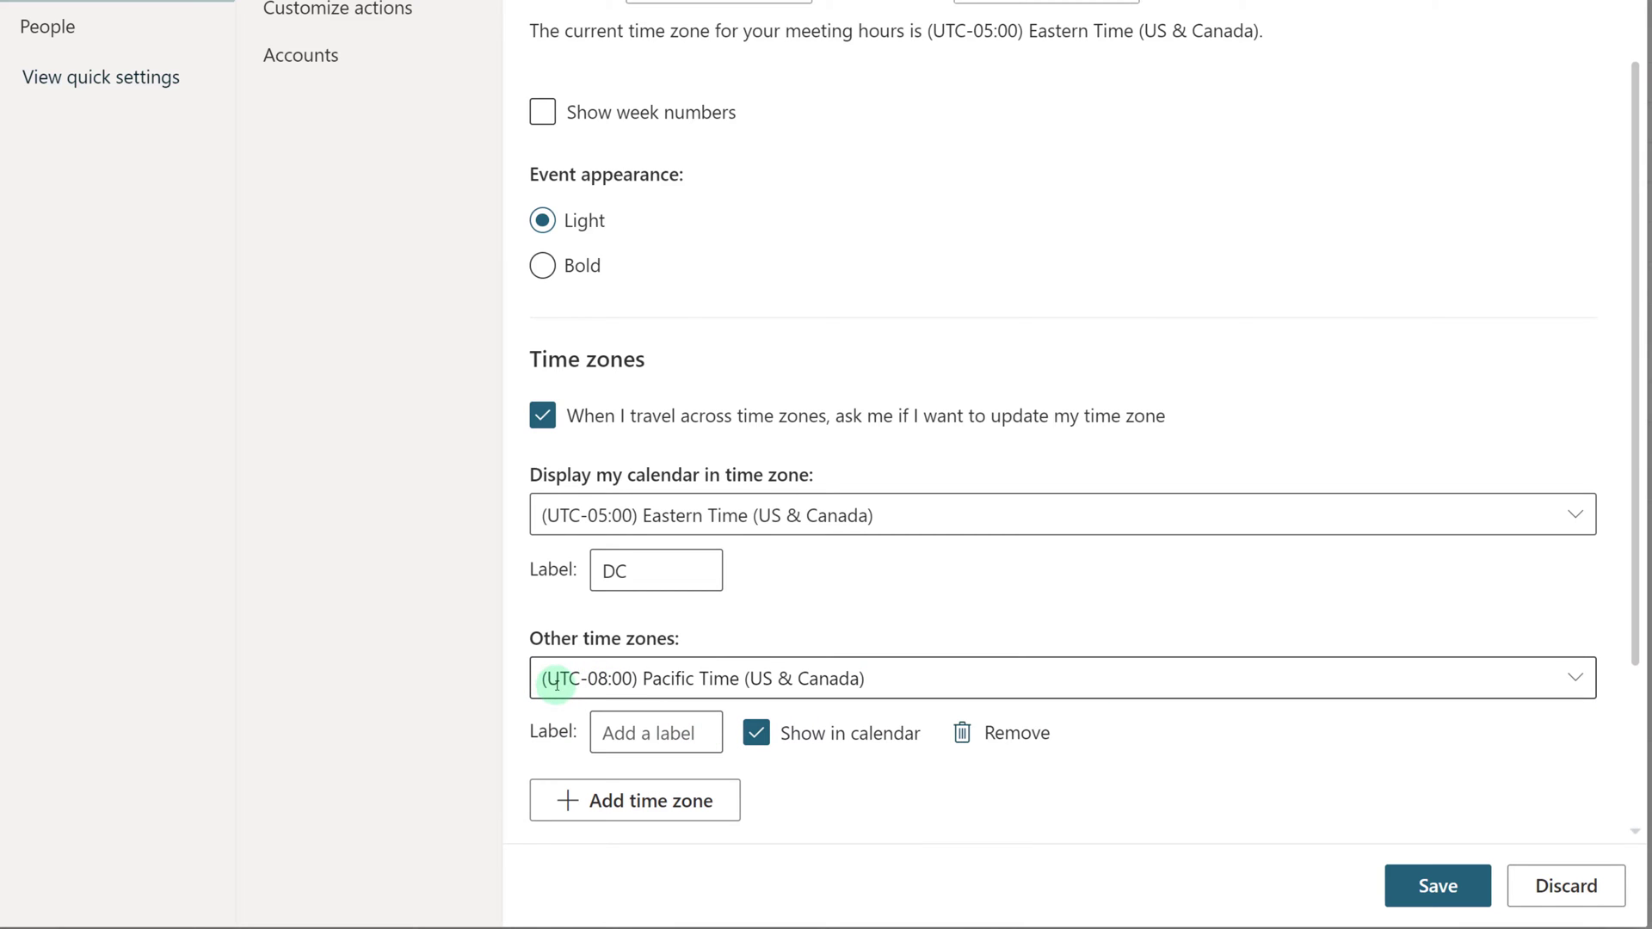
click(609, 733)
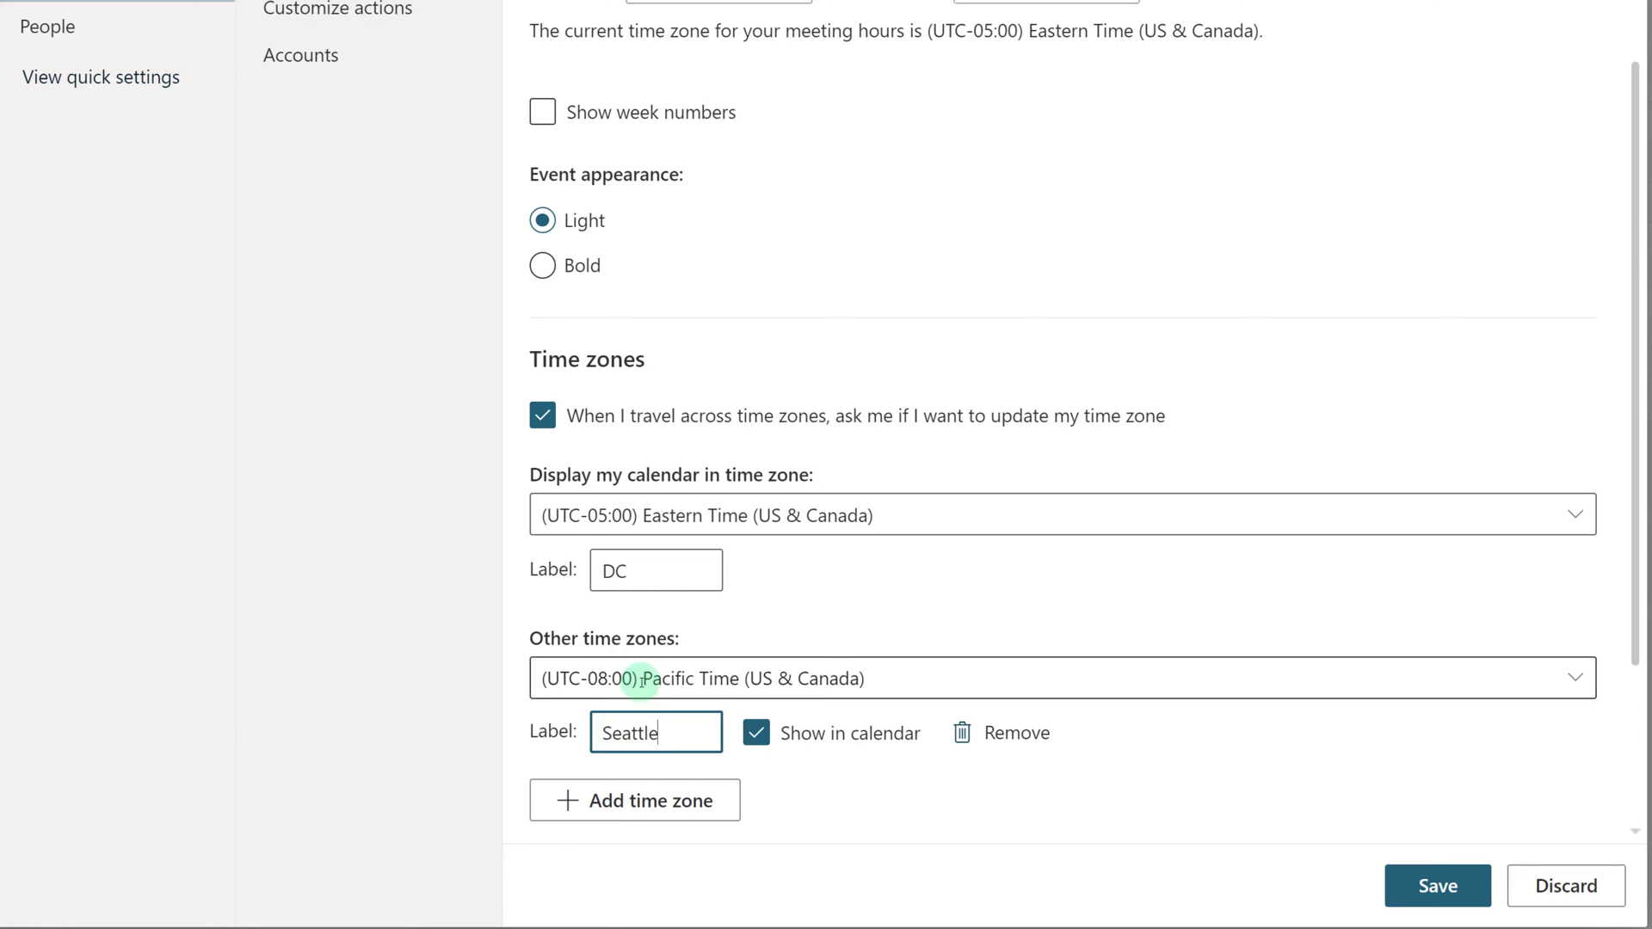
Step: Add a third time zone for Dublin, County Dublin, labelled Dublin
click(590, 797)
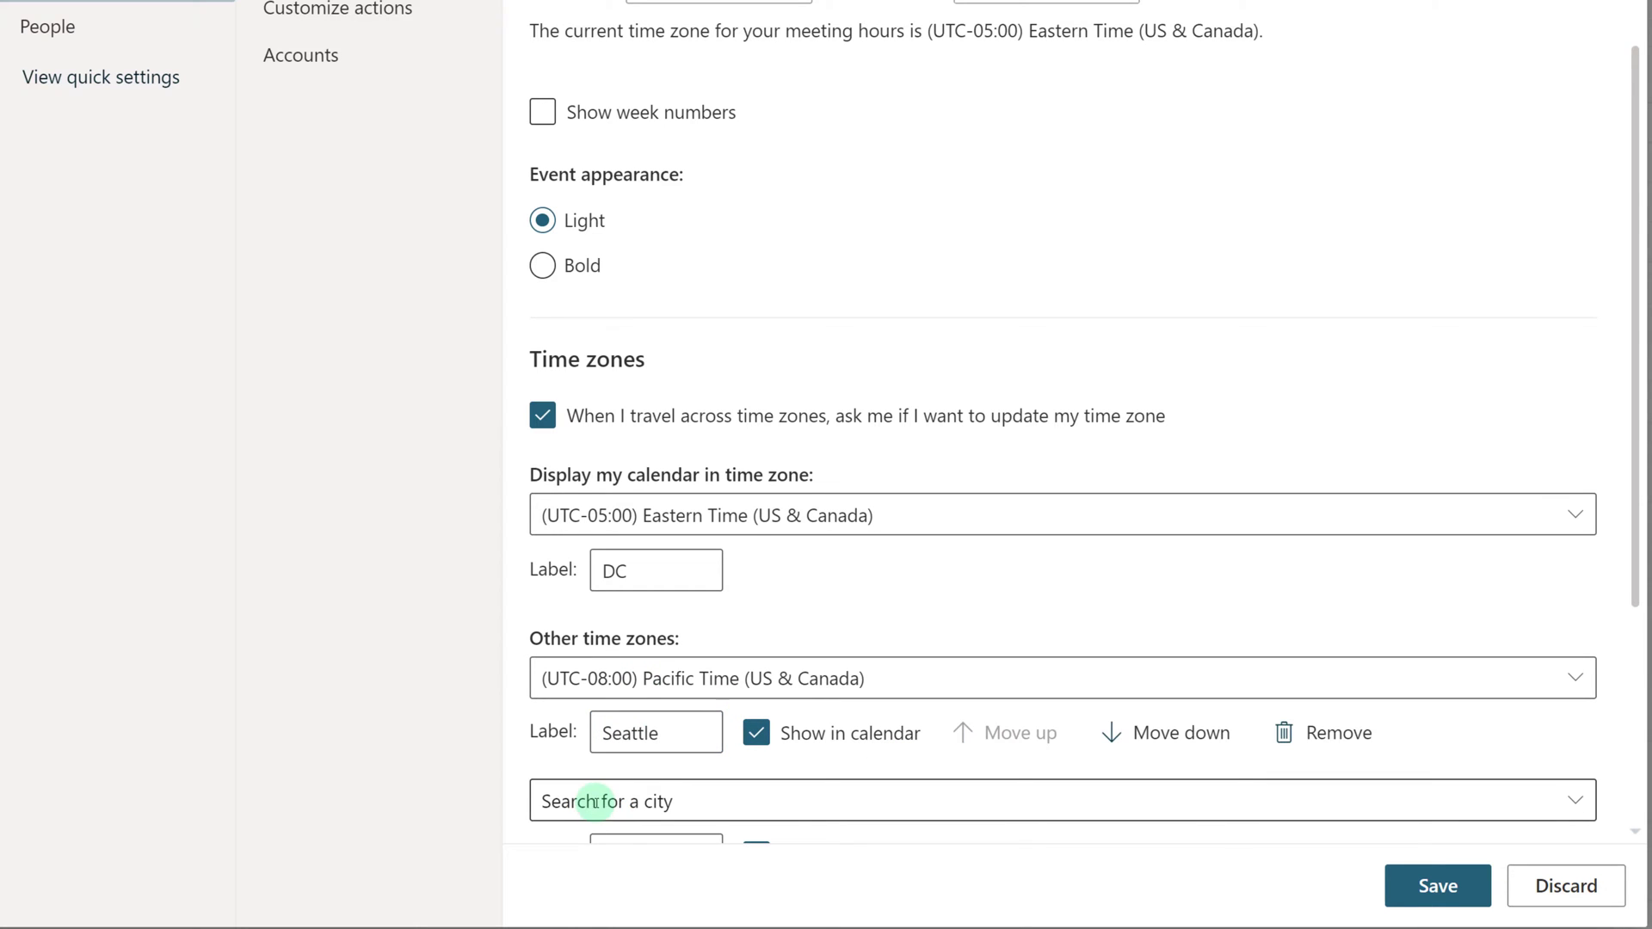
scroll(619, 739, down, 4)
click(600, 434)
text(dublin)
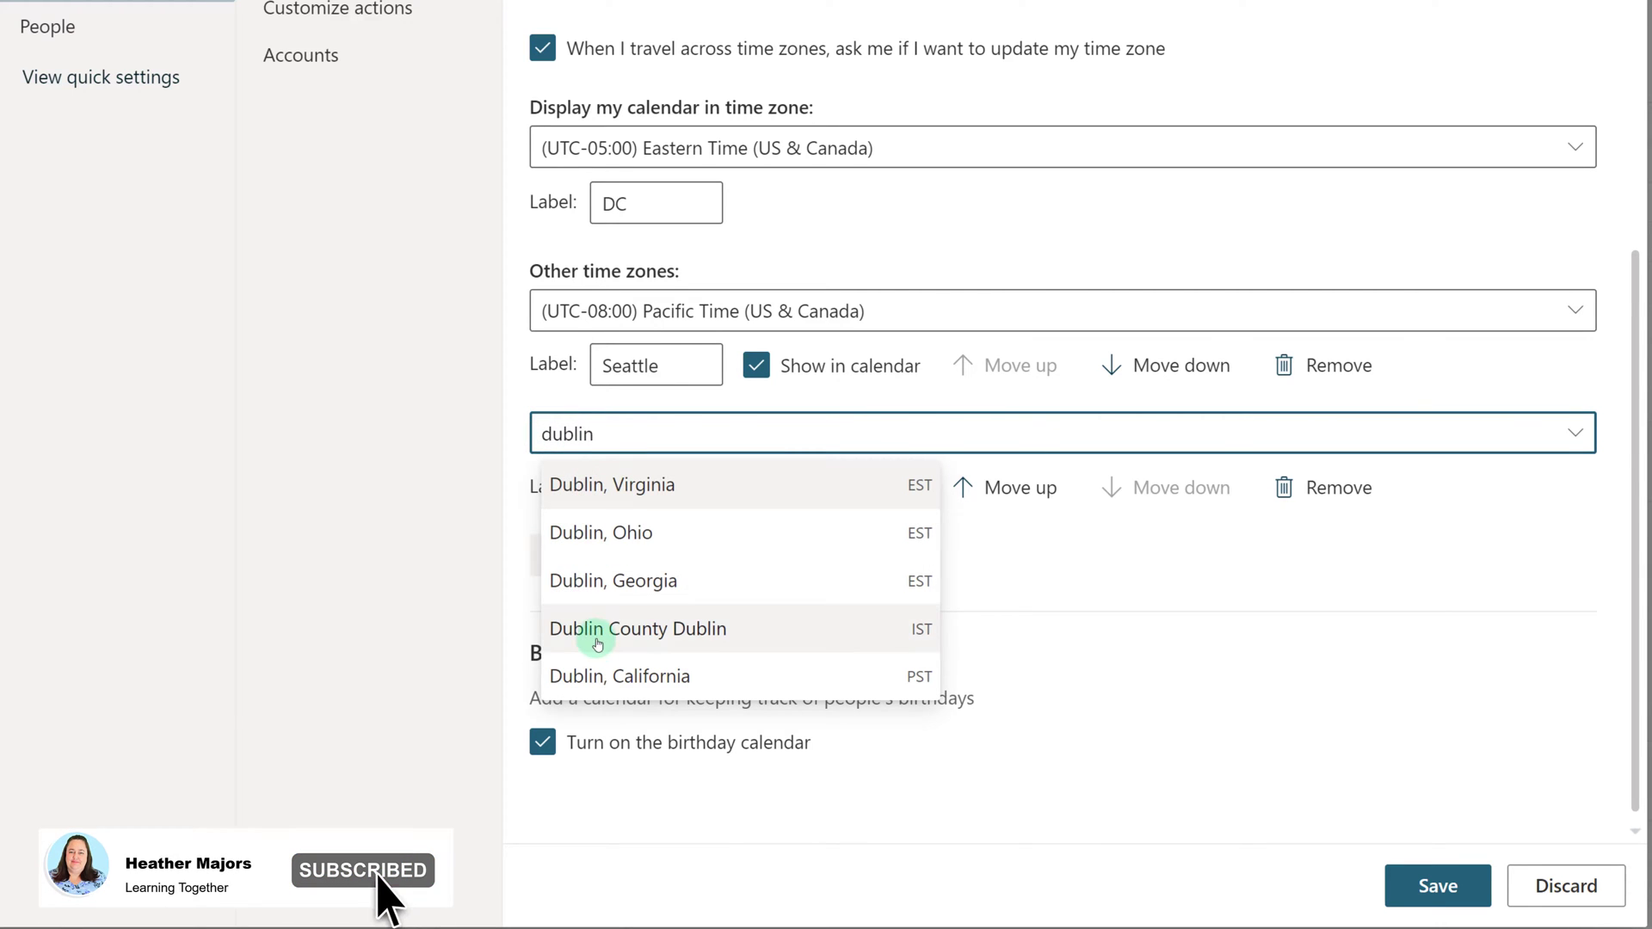
click(590, 628)
Step: Add a Brasilia time zone labelled 'Case Study' and save the time zone settings
click(626, 553)
text(Rome)
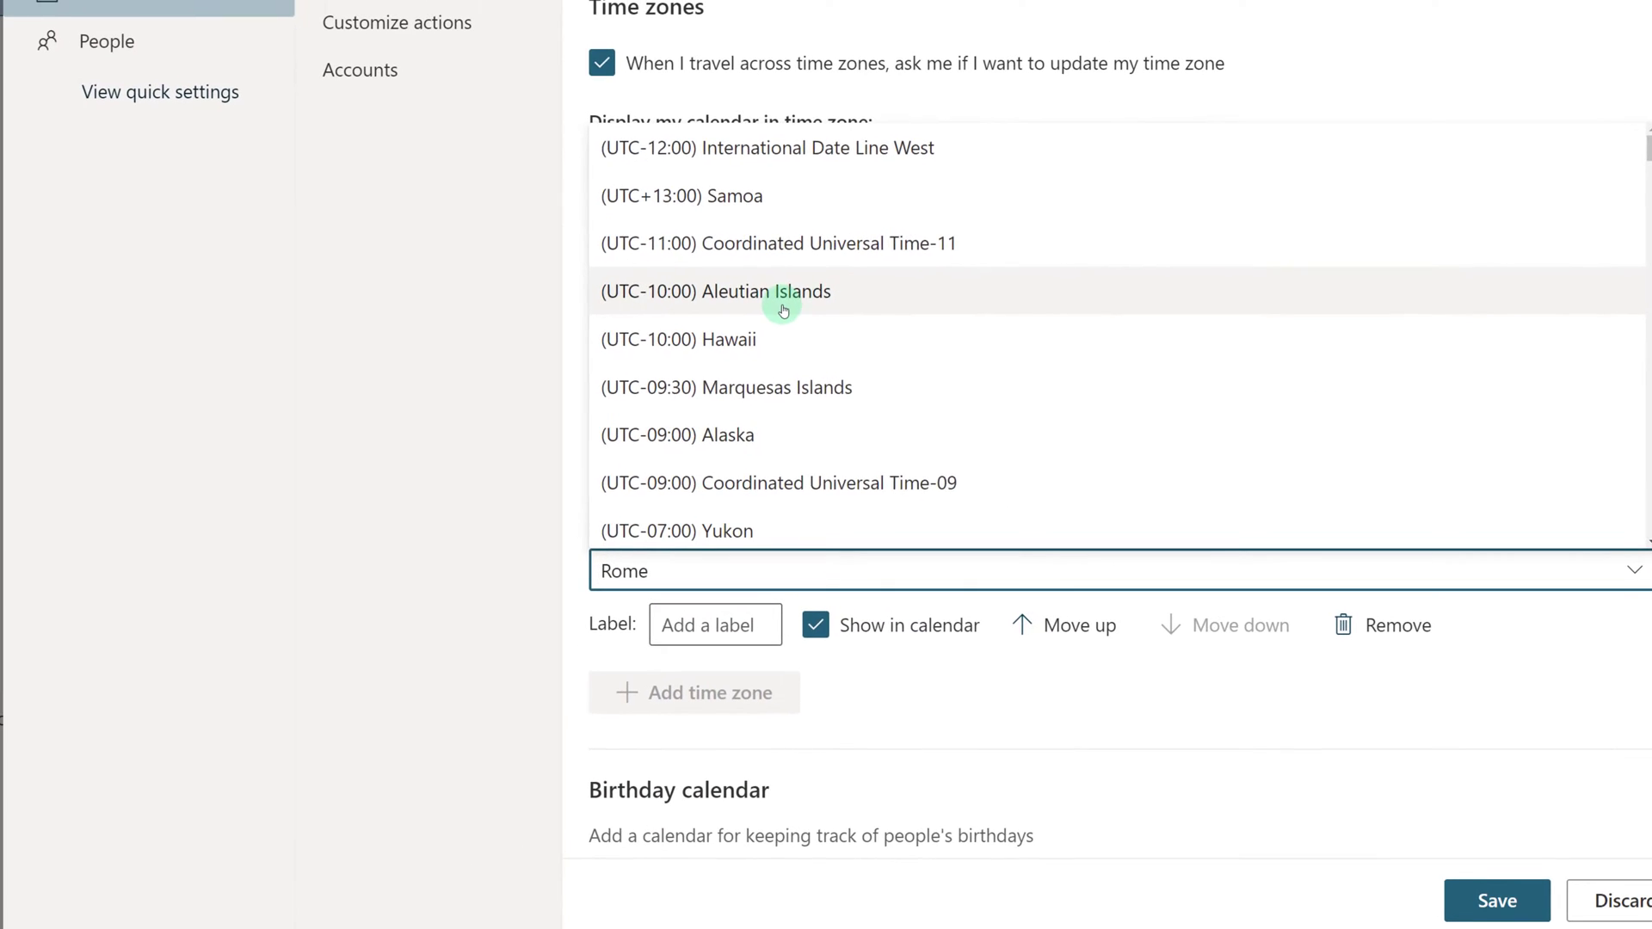
scroll(796, 295, down, 4)
scroll(789, 301, down, 8)
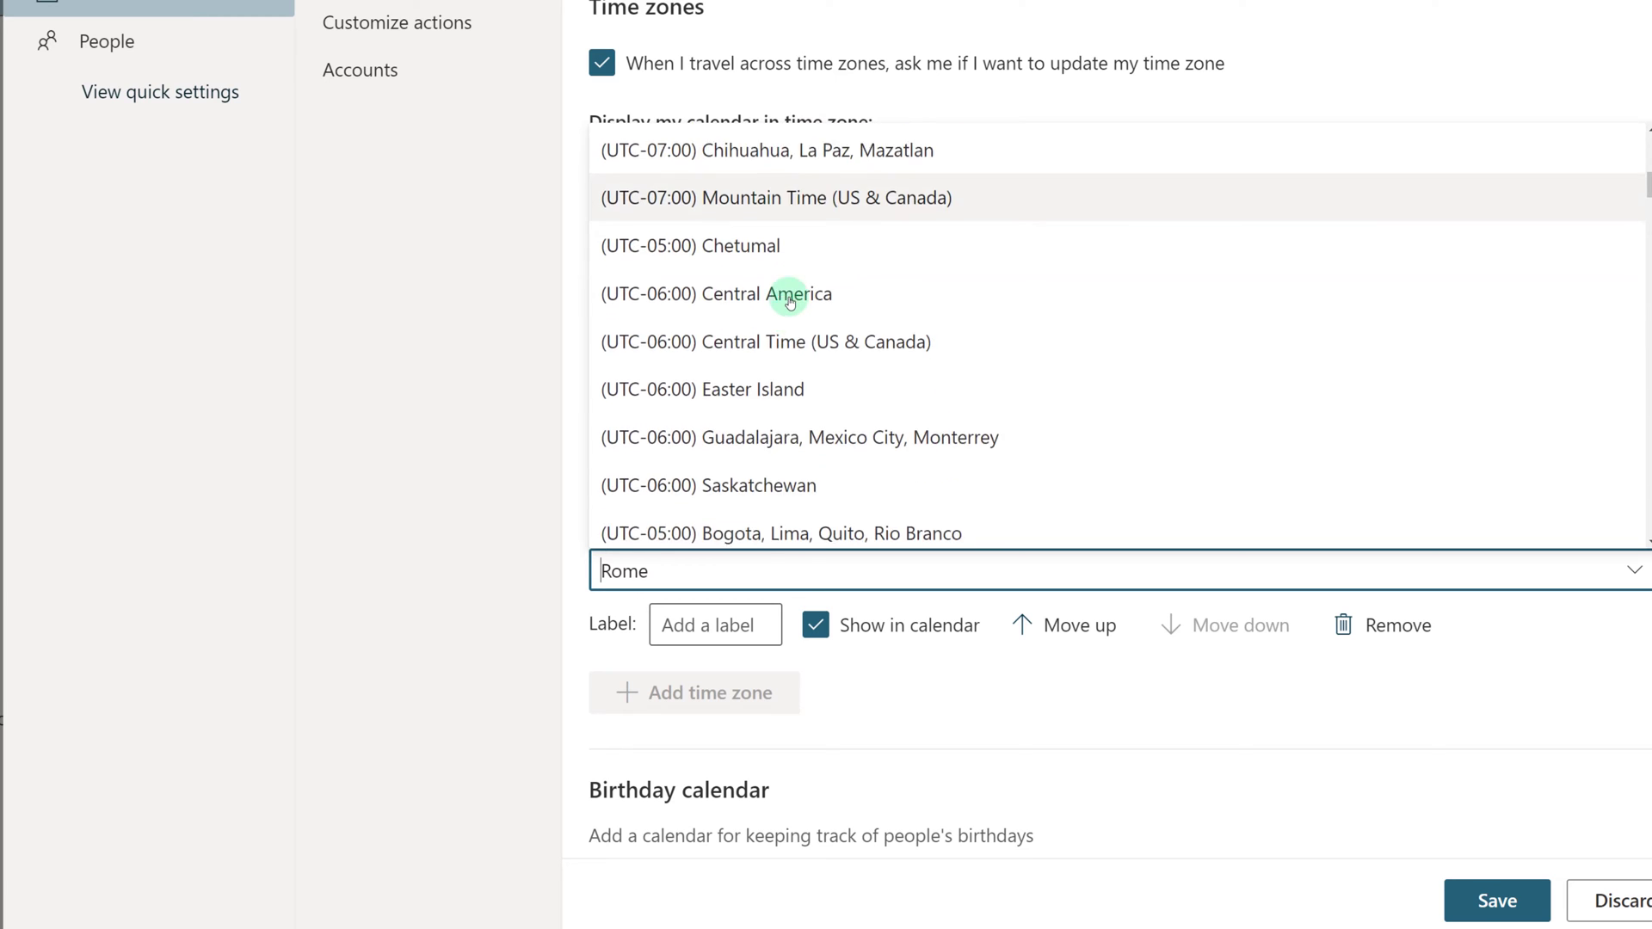
scroll(816, 407, down, 2)
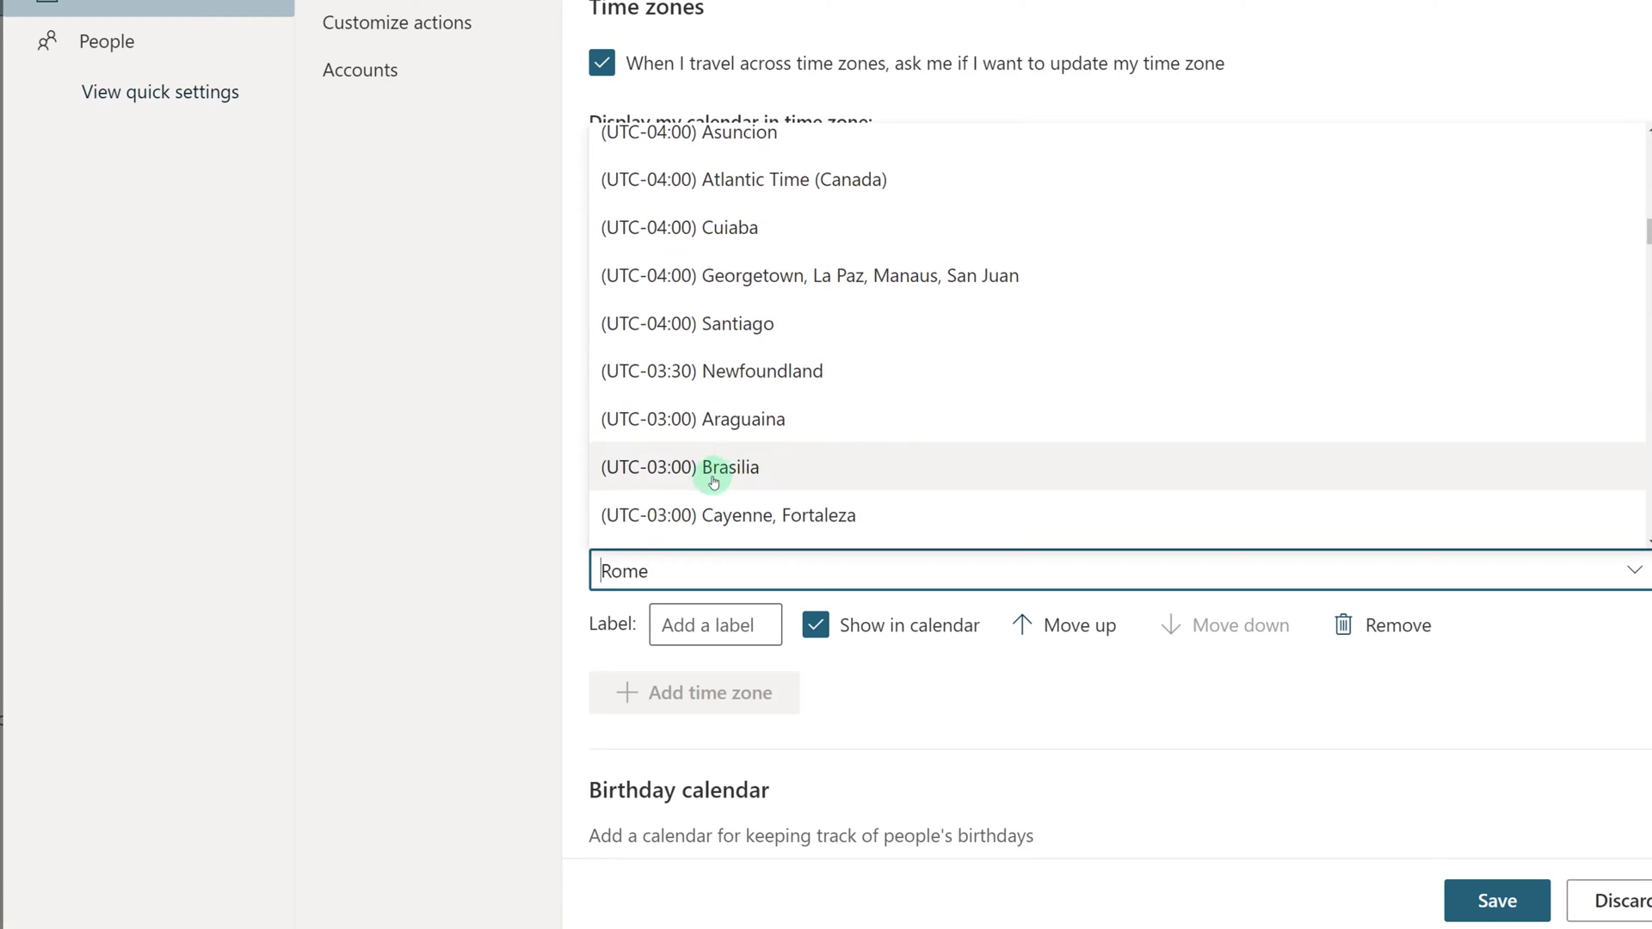
click(621, 468)
click(674, 626)
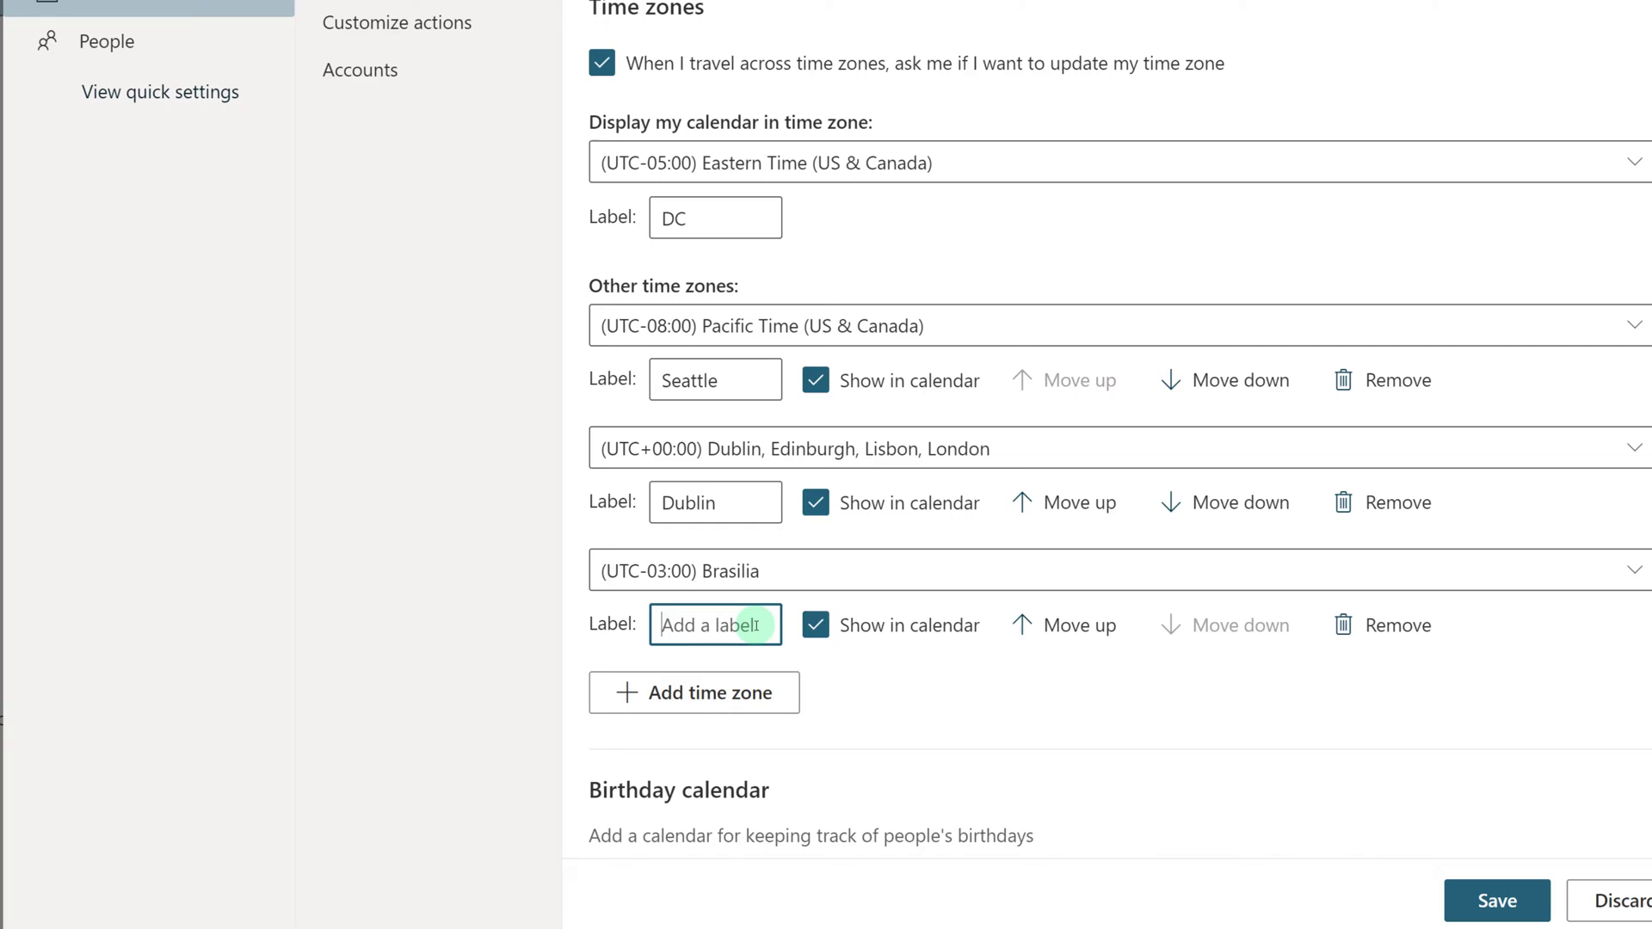
text(Case Study)
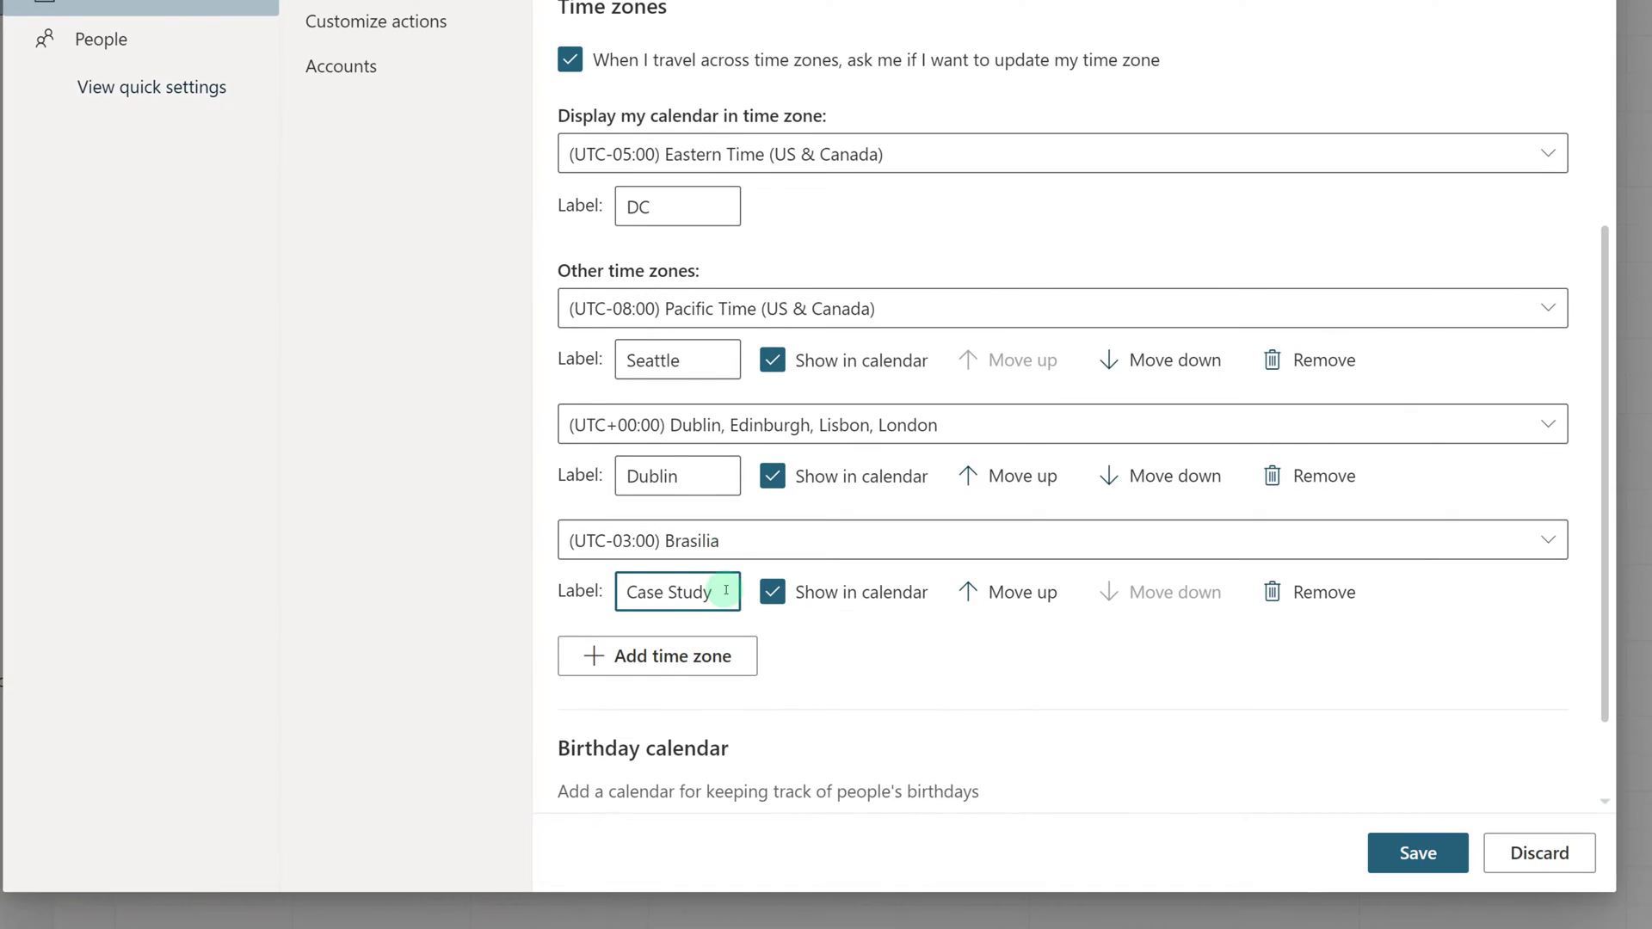
click(1405, 865)
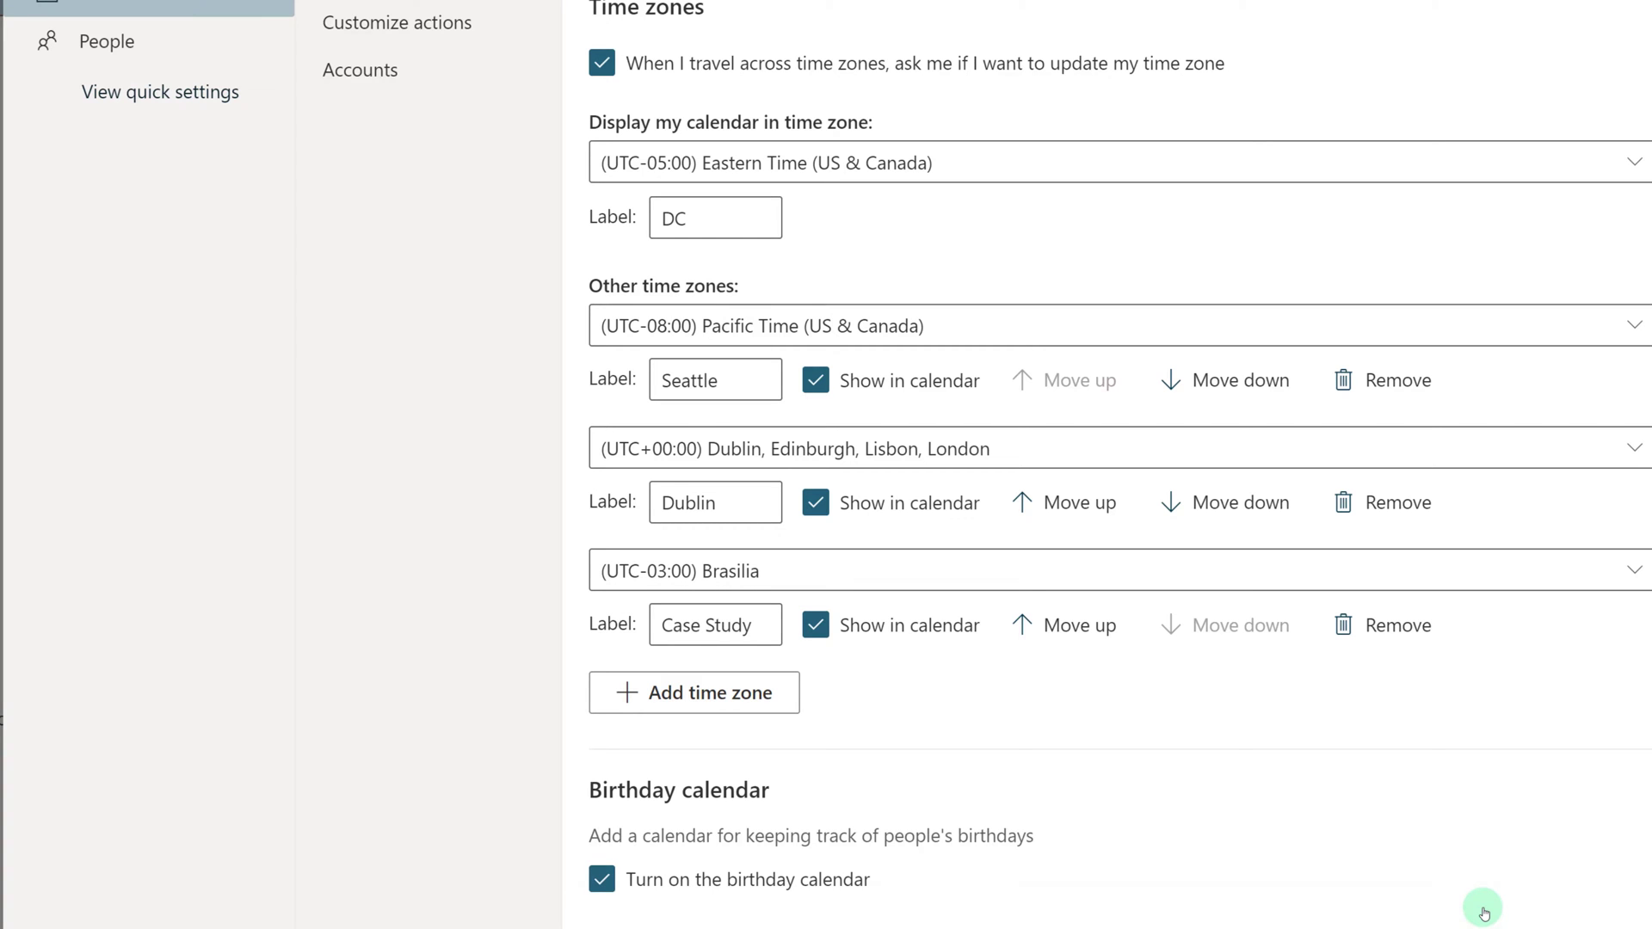
Step: Close Settings to see the week view with Case Study, Dublin, Seattle and DC columns
key(Escape)
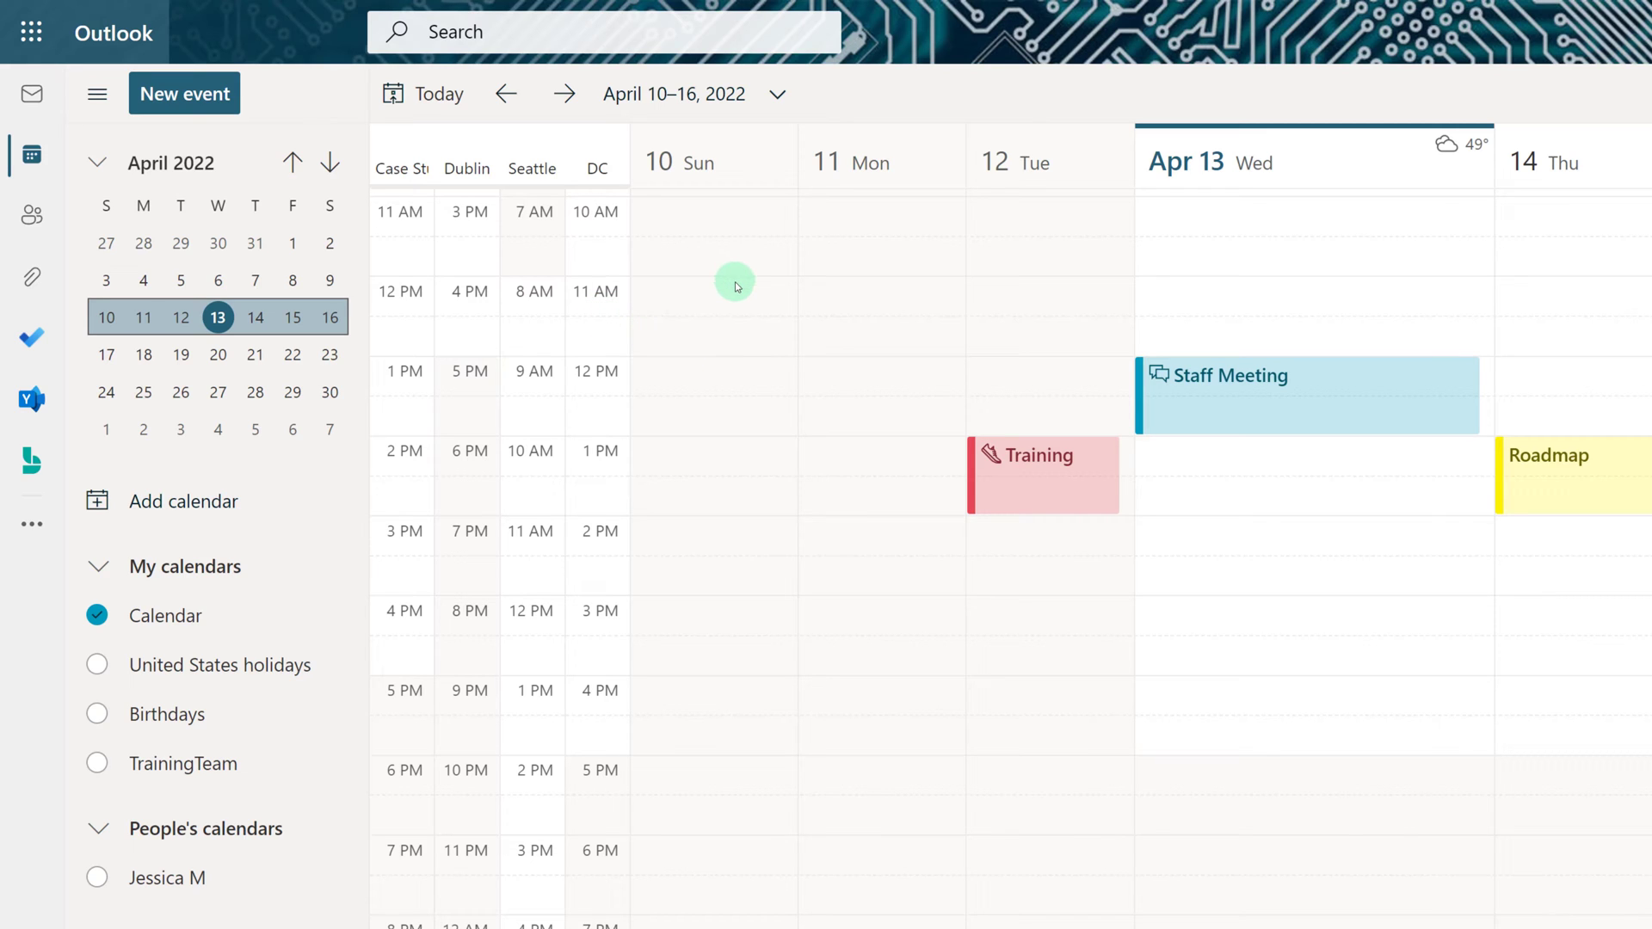
Step: Remove the Brasilia 'Case Study' time zone, leaving Dublin, Seattle and DC columns
click(431, 148)
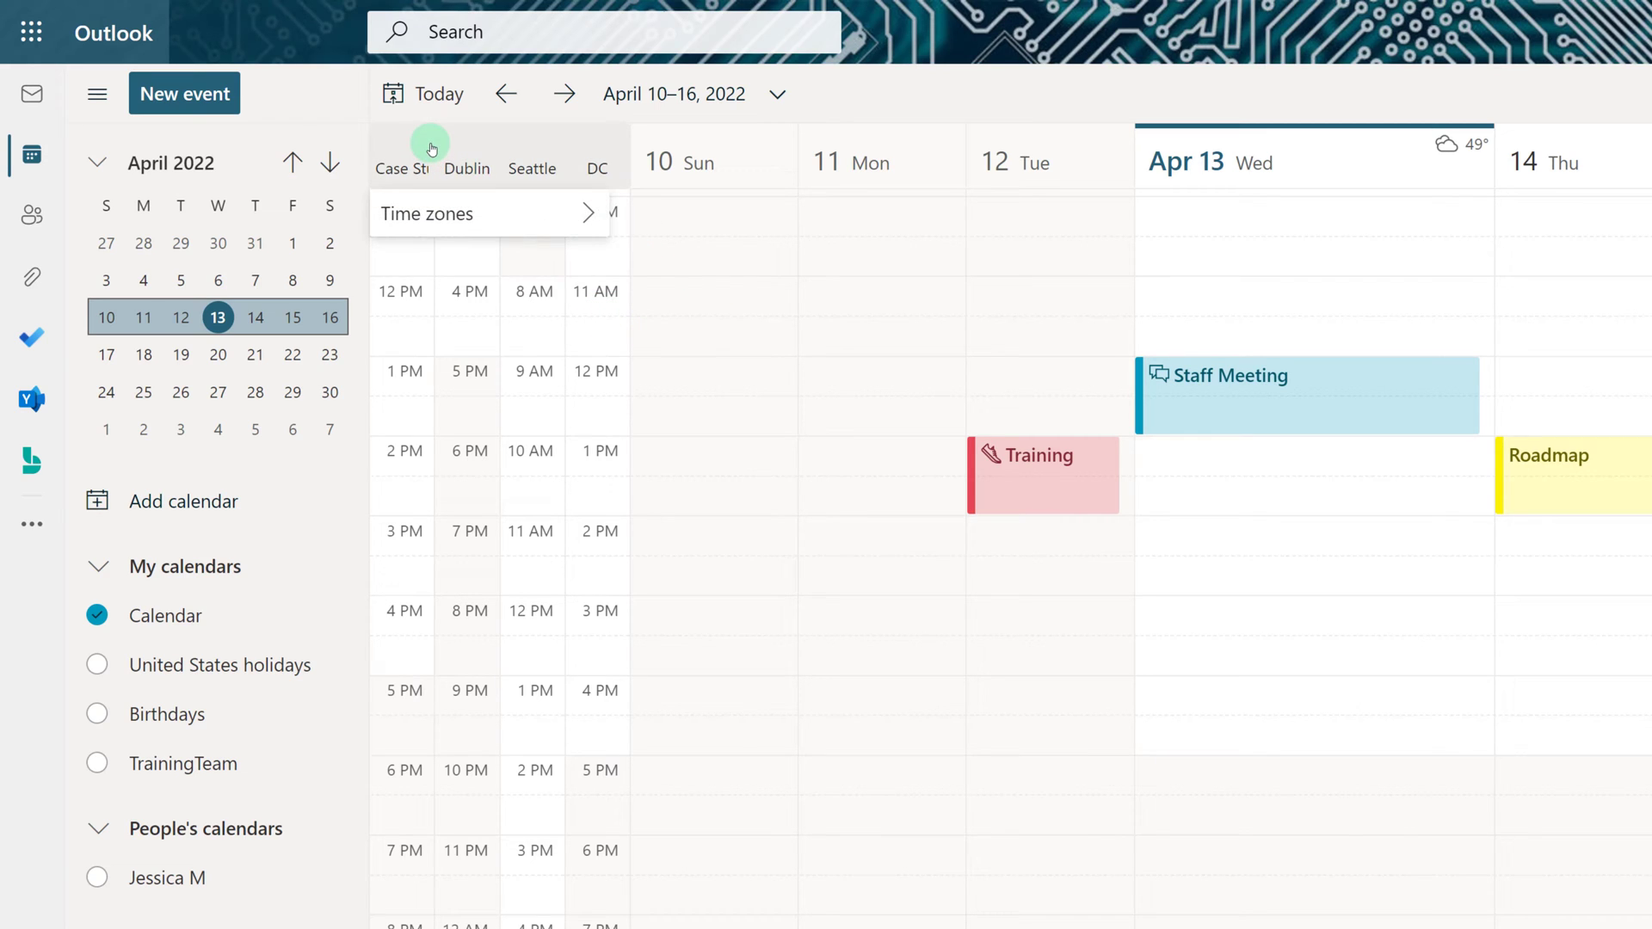
mouse_move(453, 212)
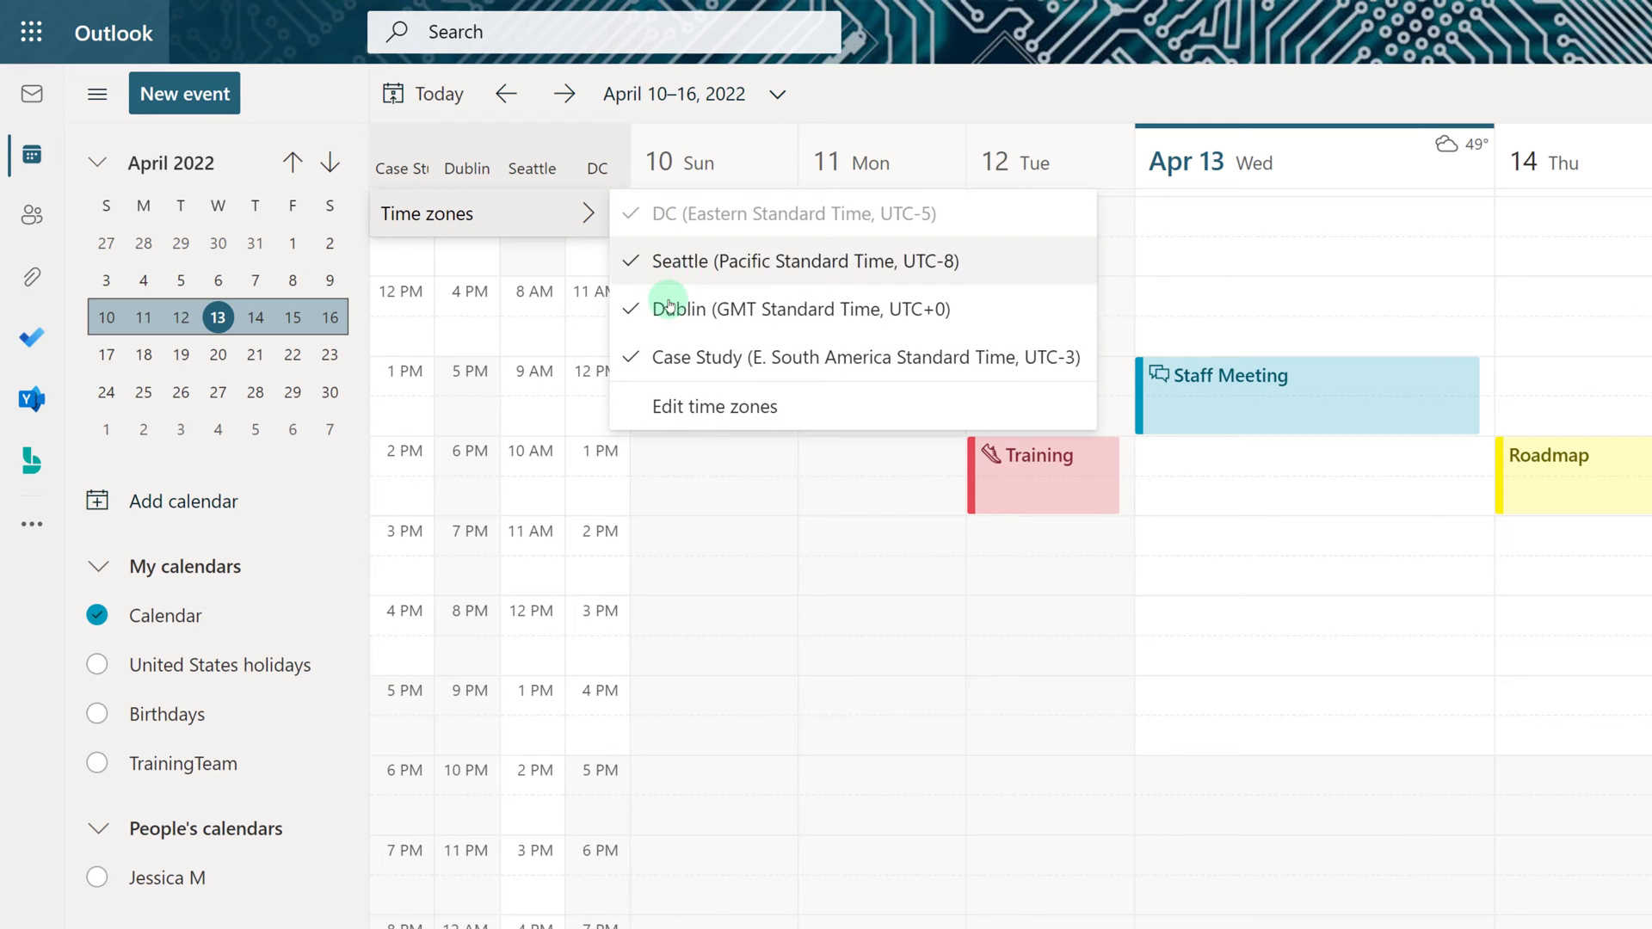
click(691, 408)
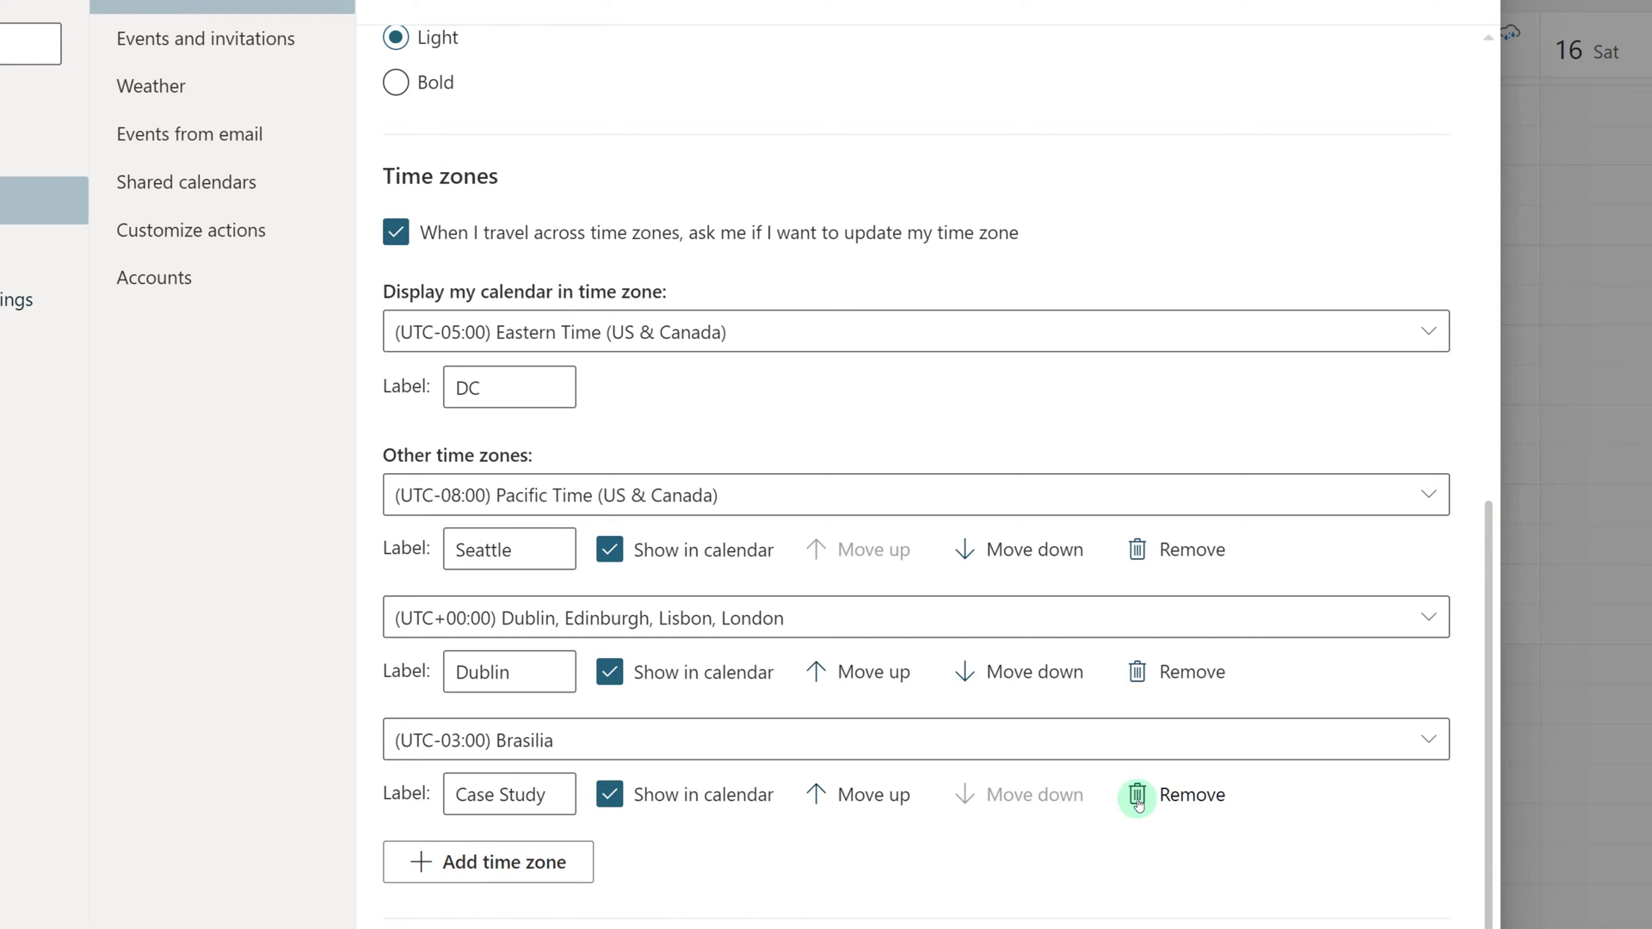
click(1137, 800)
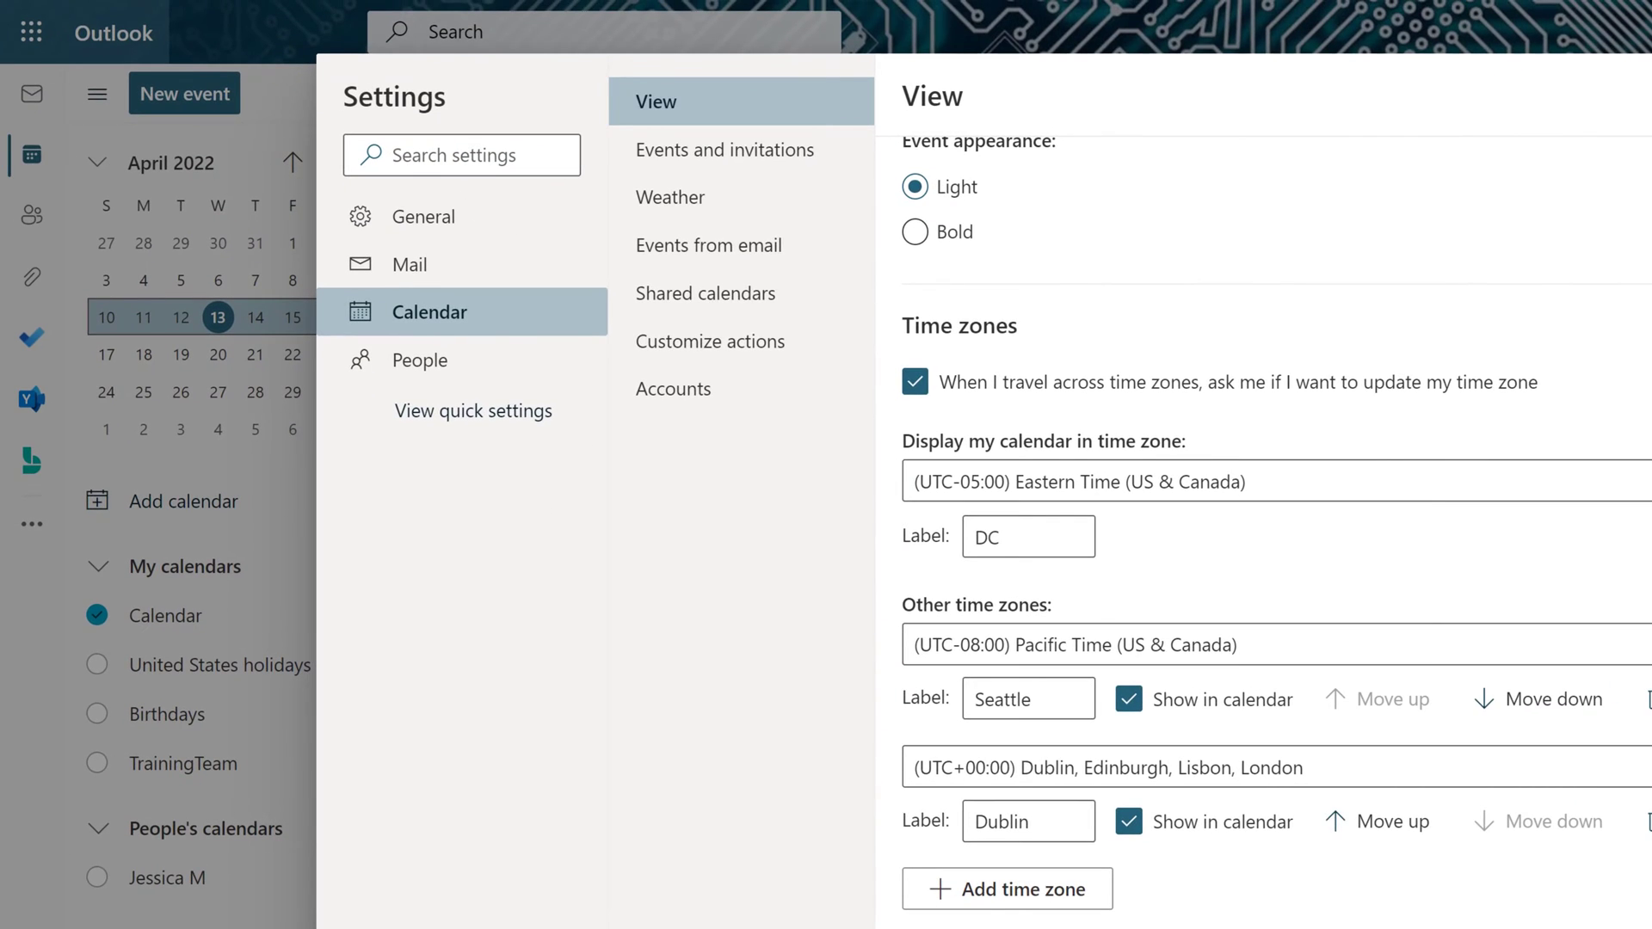
key(Escape)
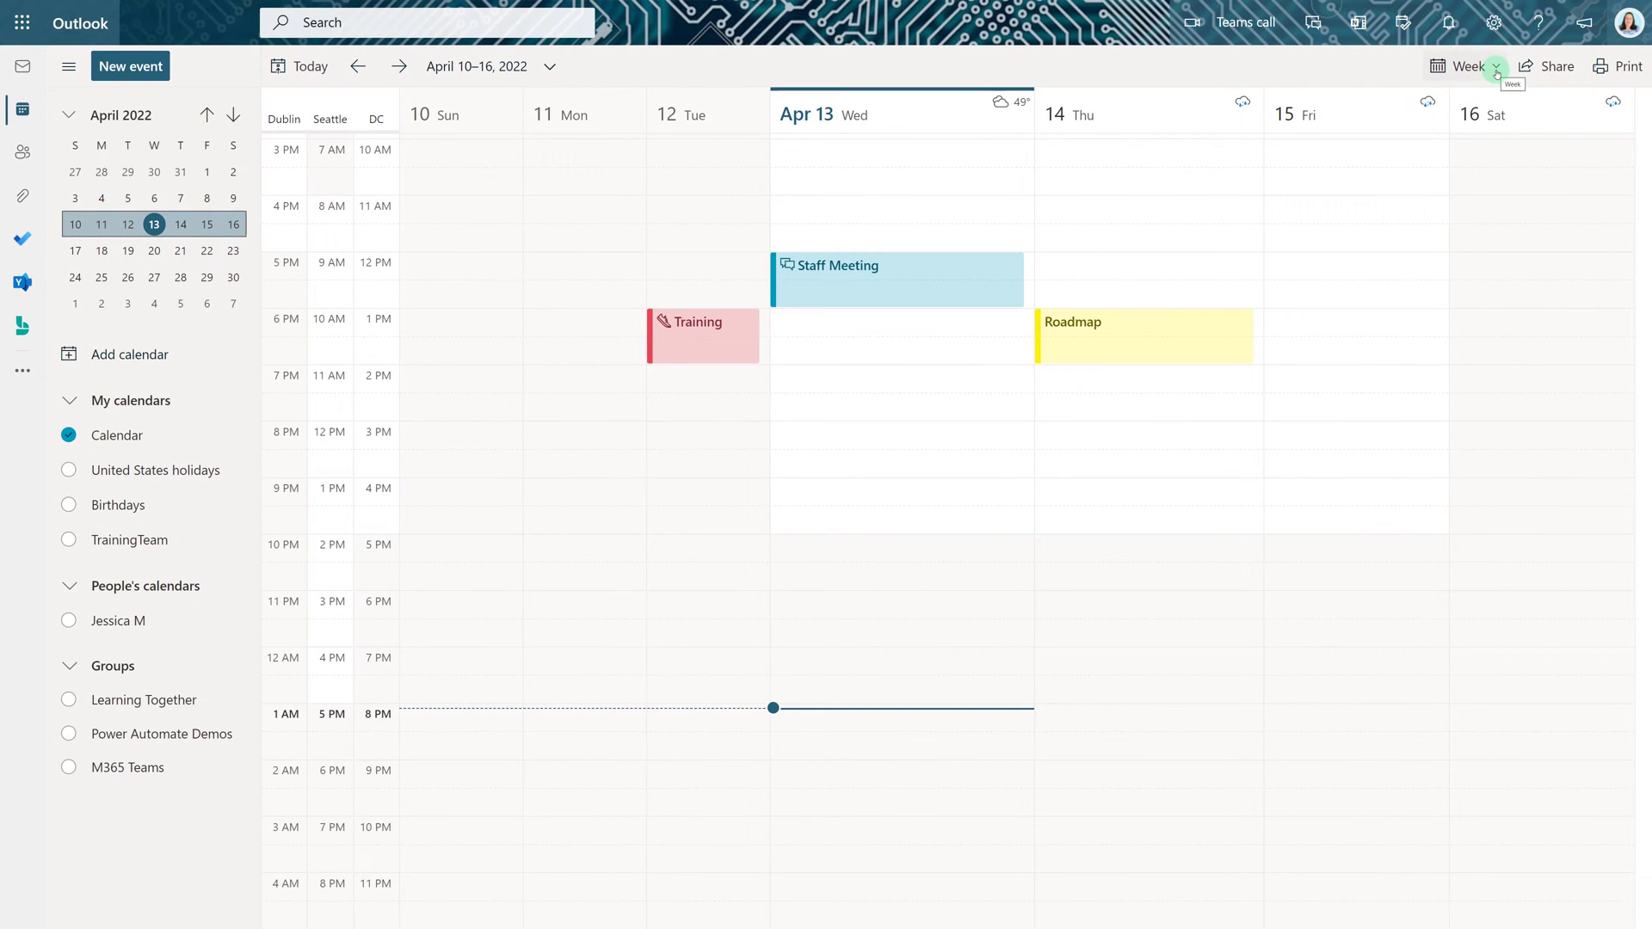
Step: Try Month, Day and Work week layouts, then settle on the full April 10–16 week
click(1497, 69)
click(1468, 205)
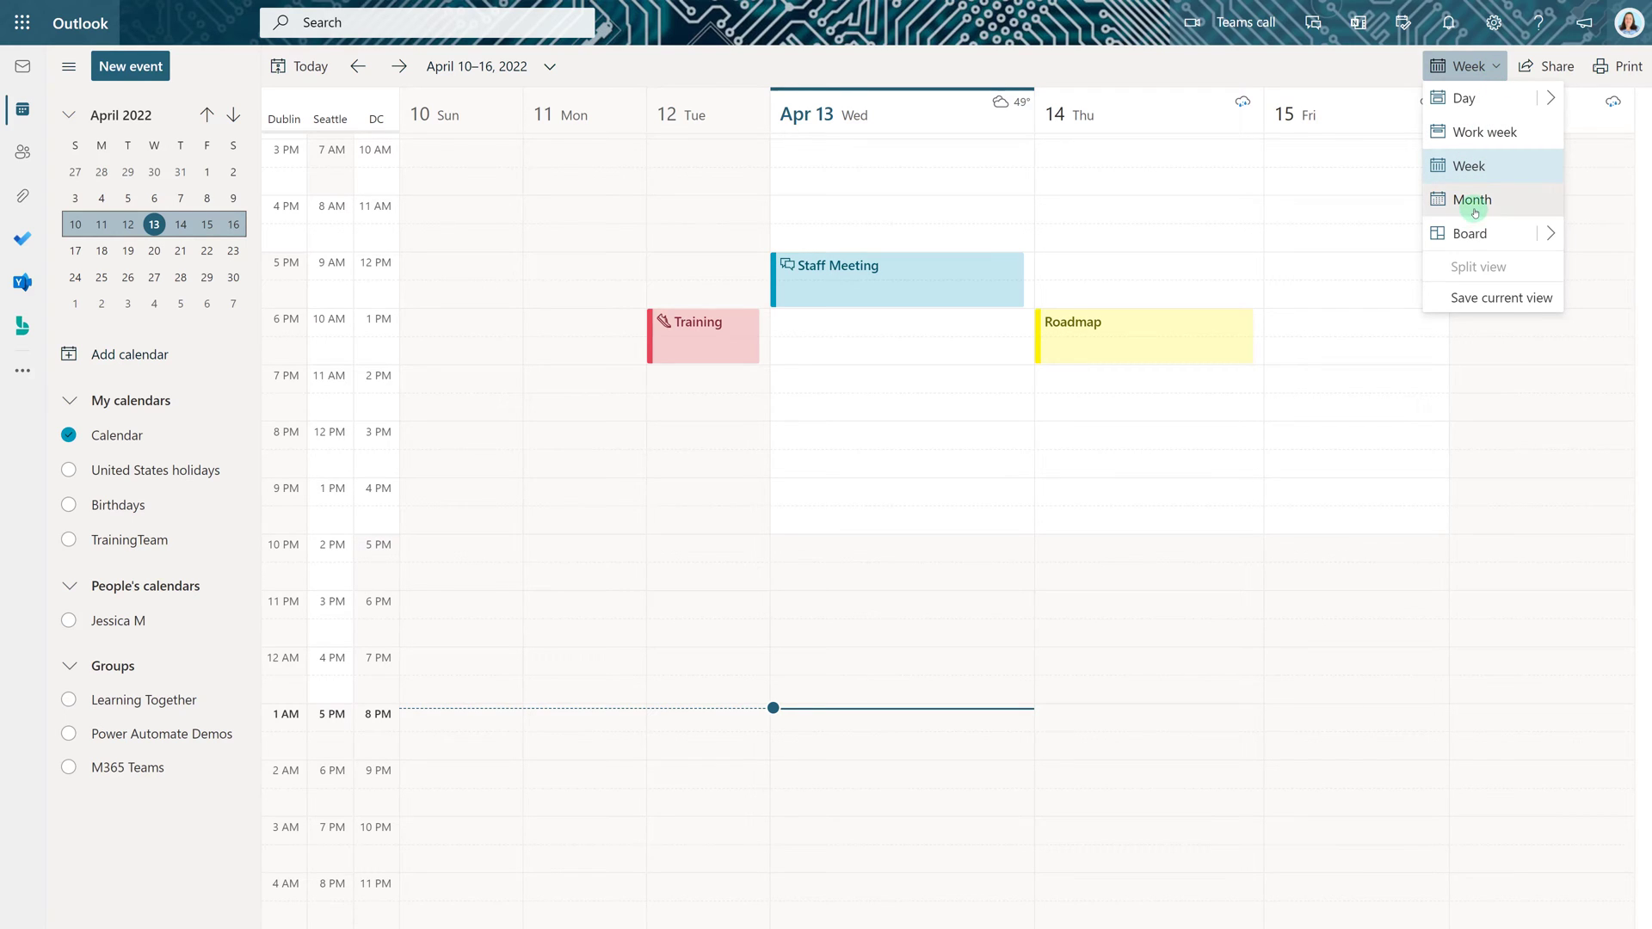
click(1473, 203)
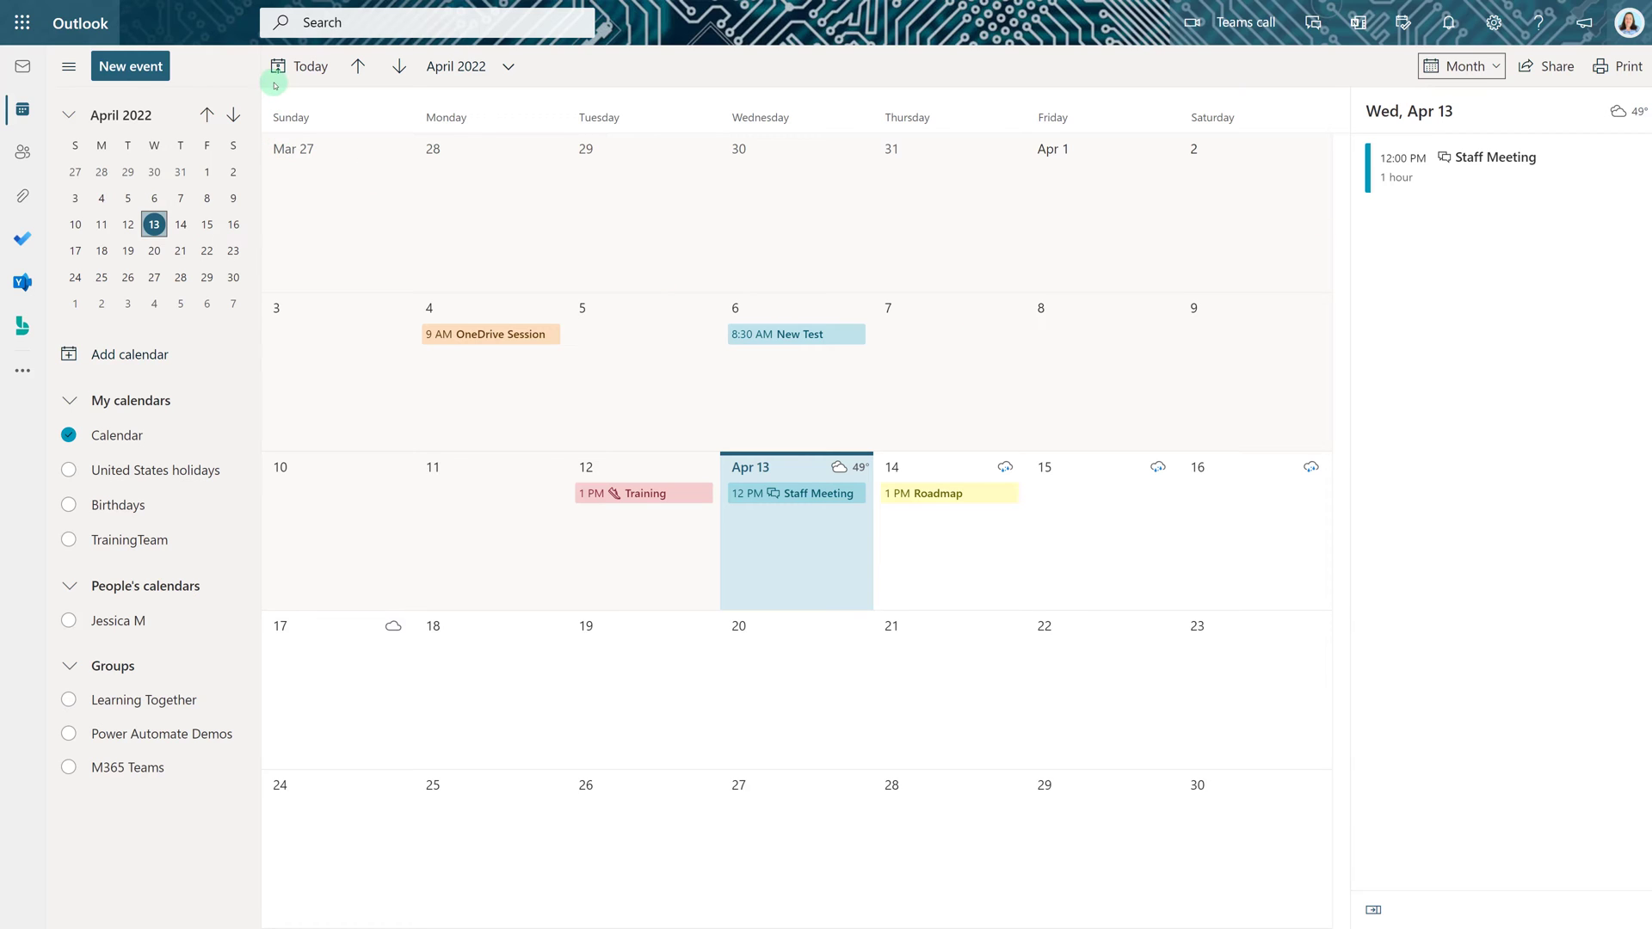
click(1460, 66)
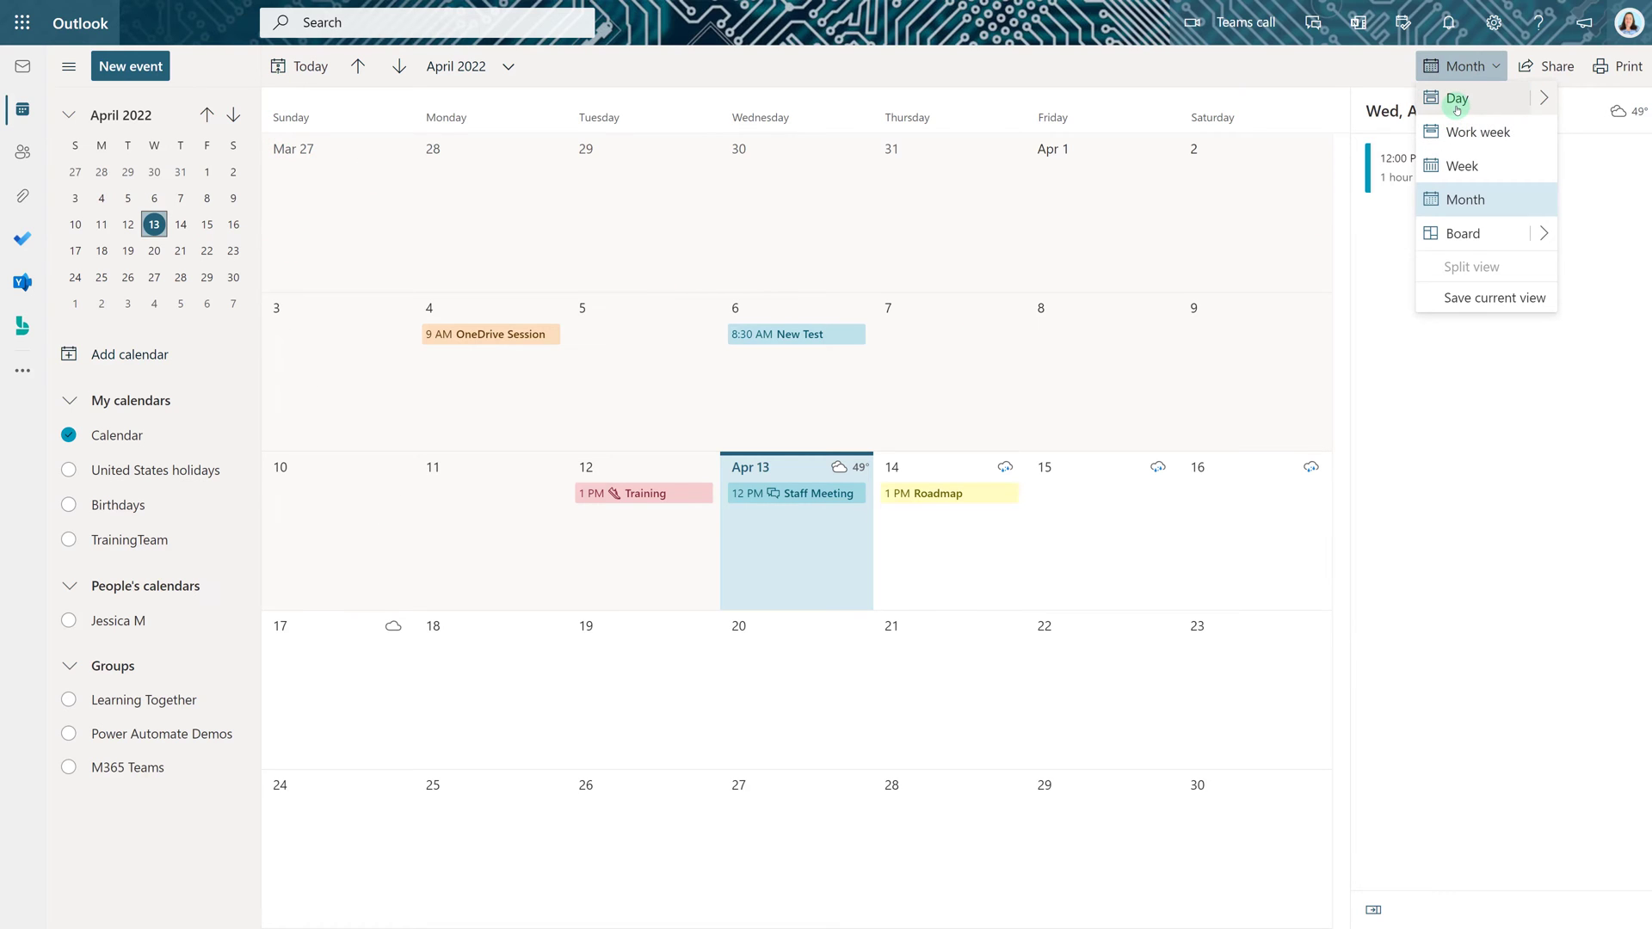
click(1457, 101)
click(1494, 69)
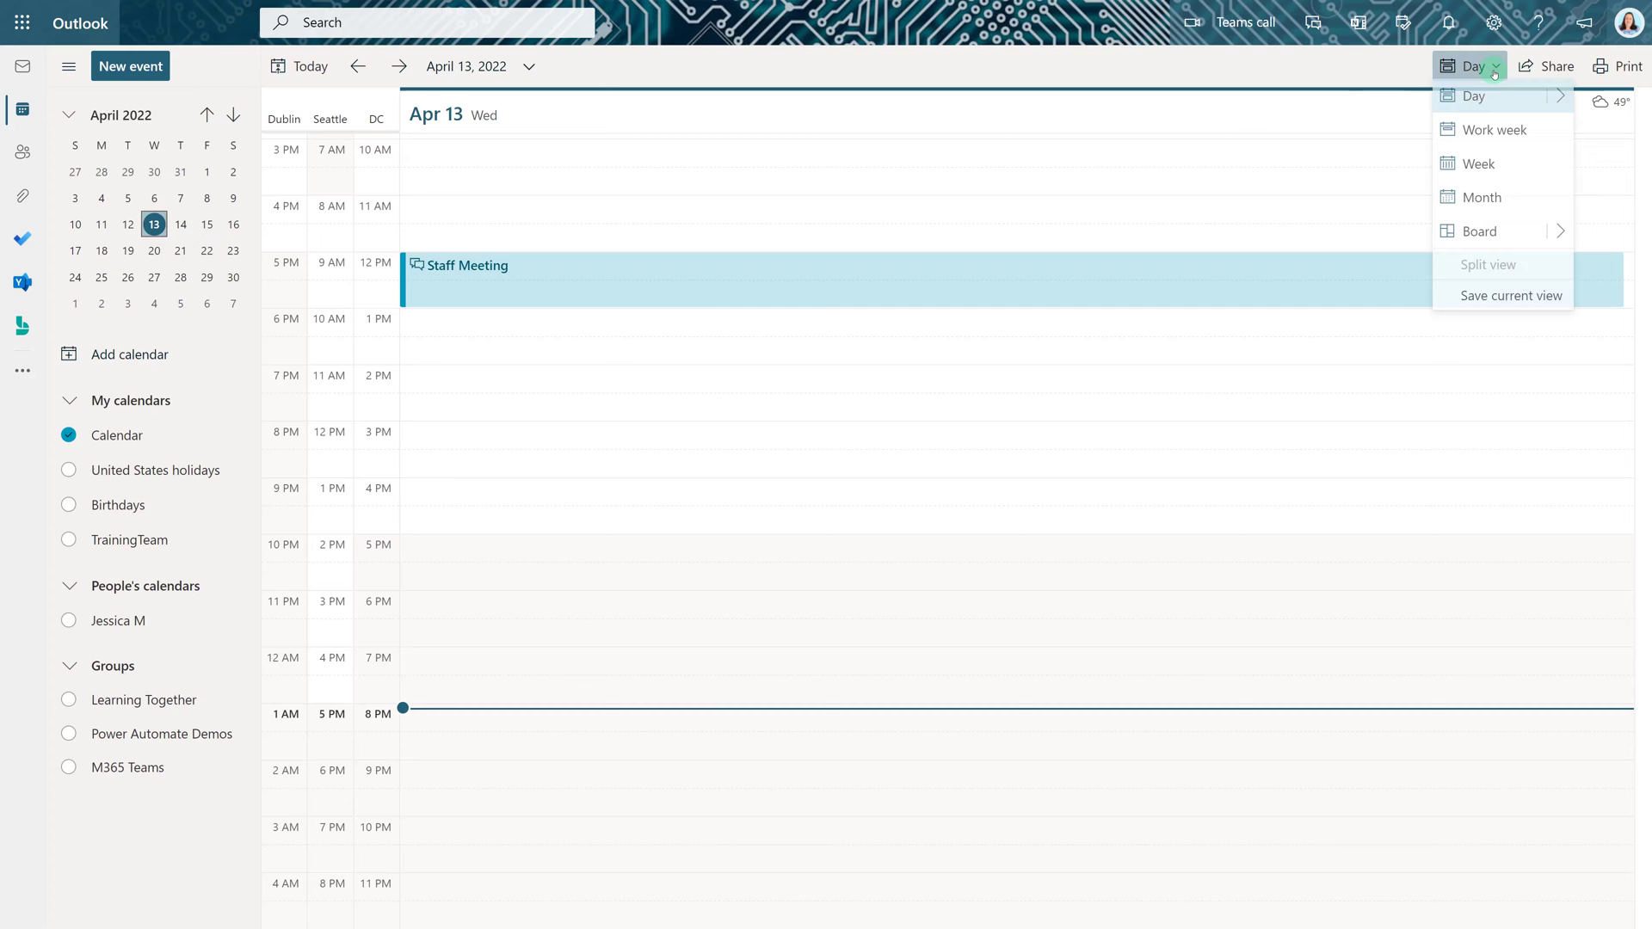
click(1478, 141)
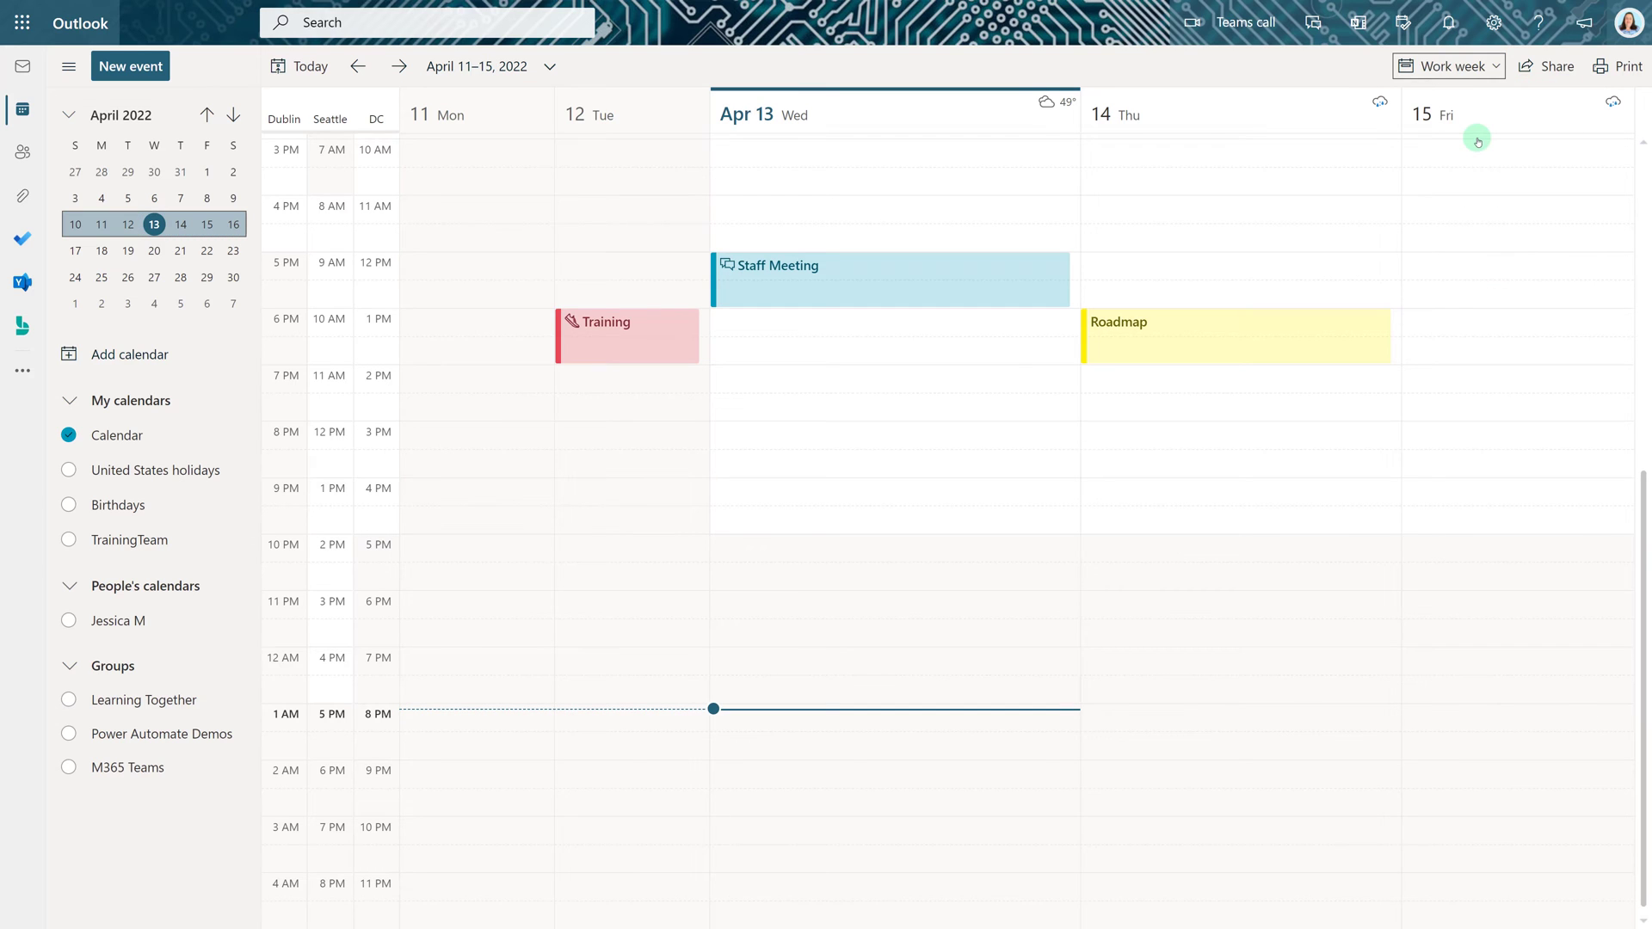
click(1462, 66)
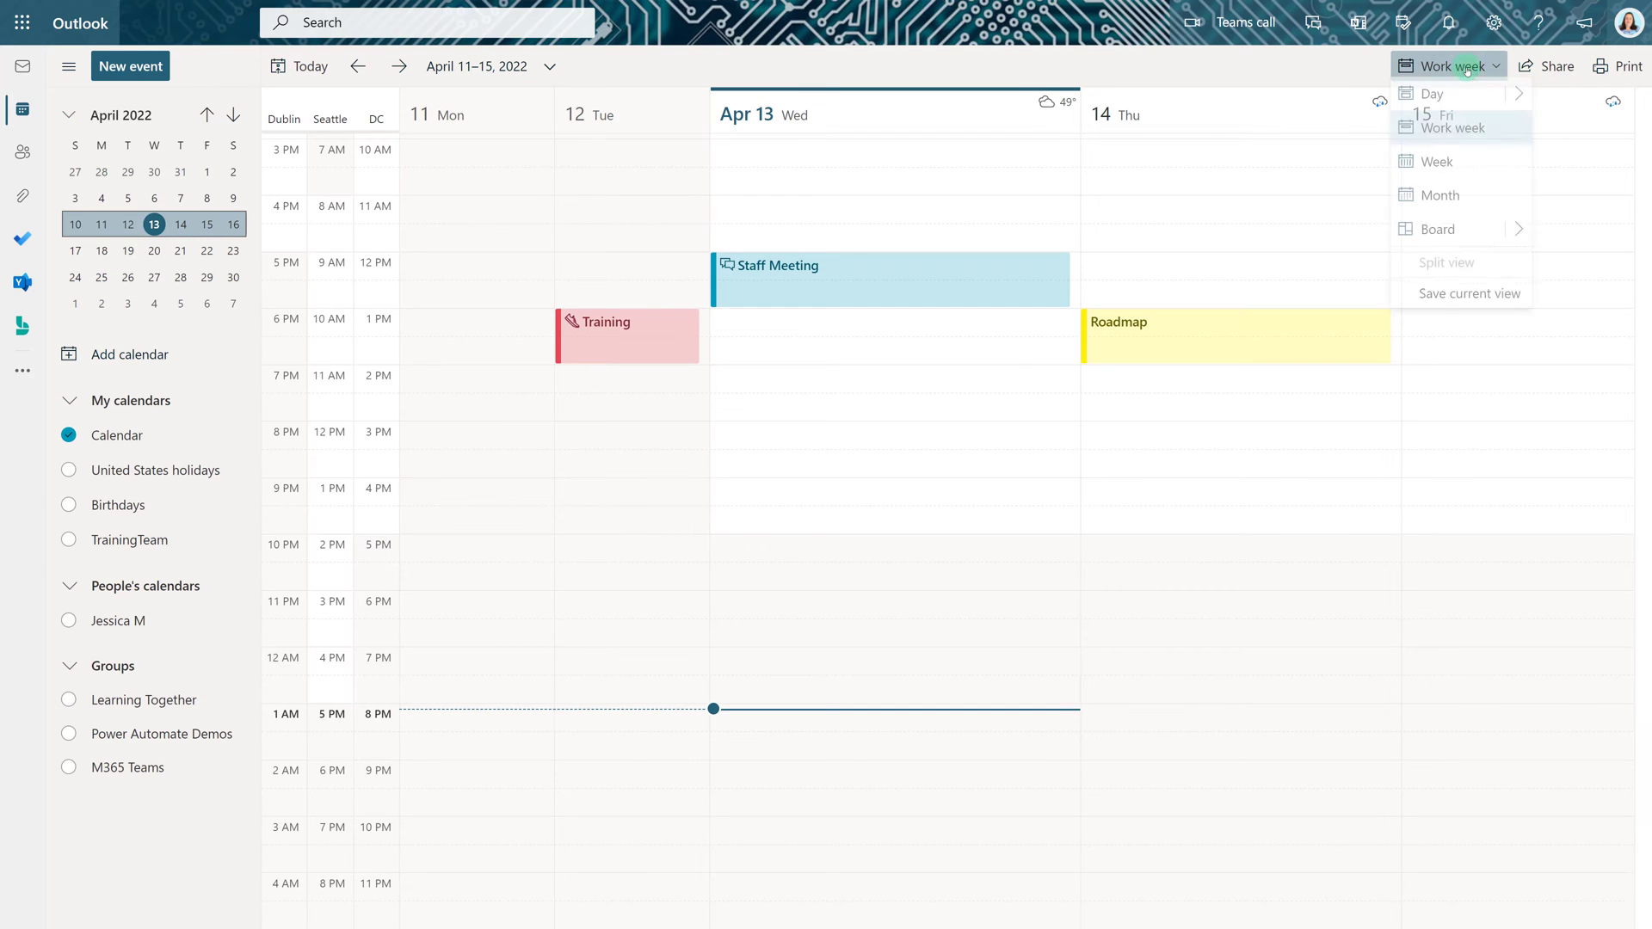
click(1436, 172)
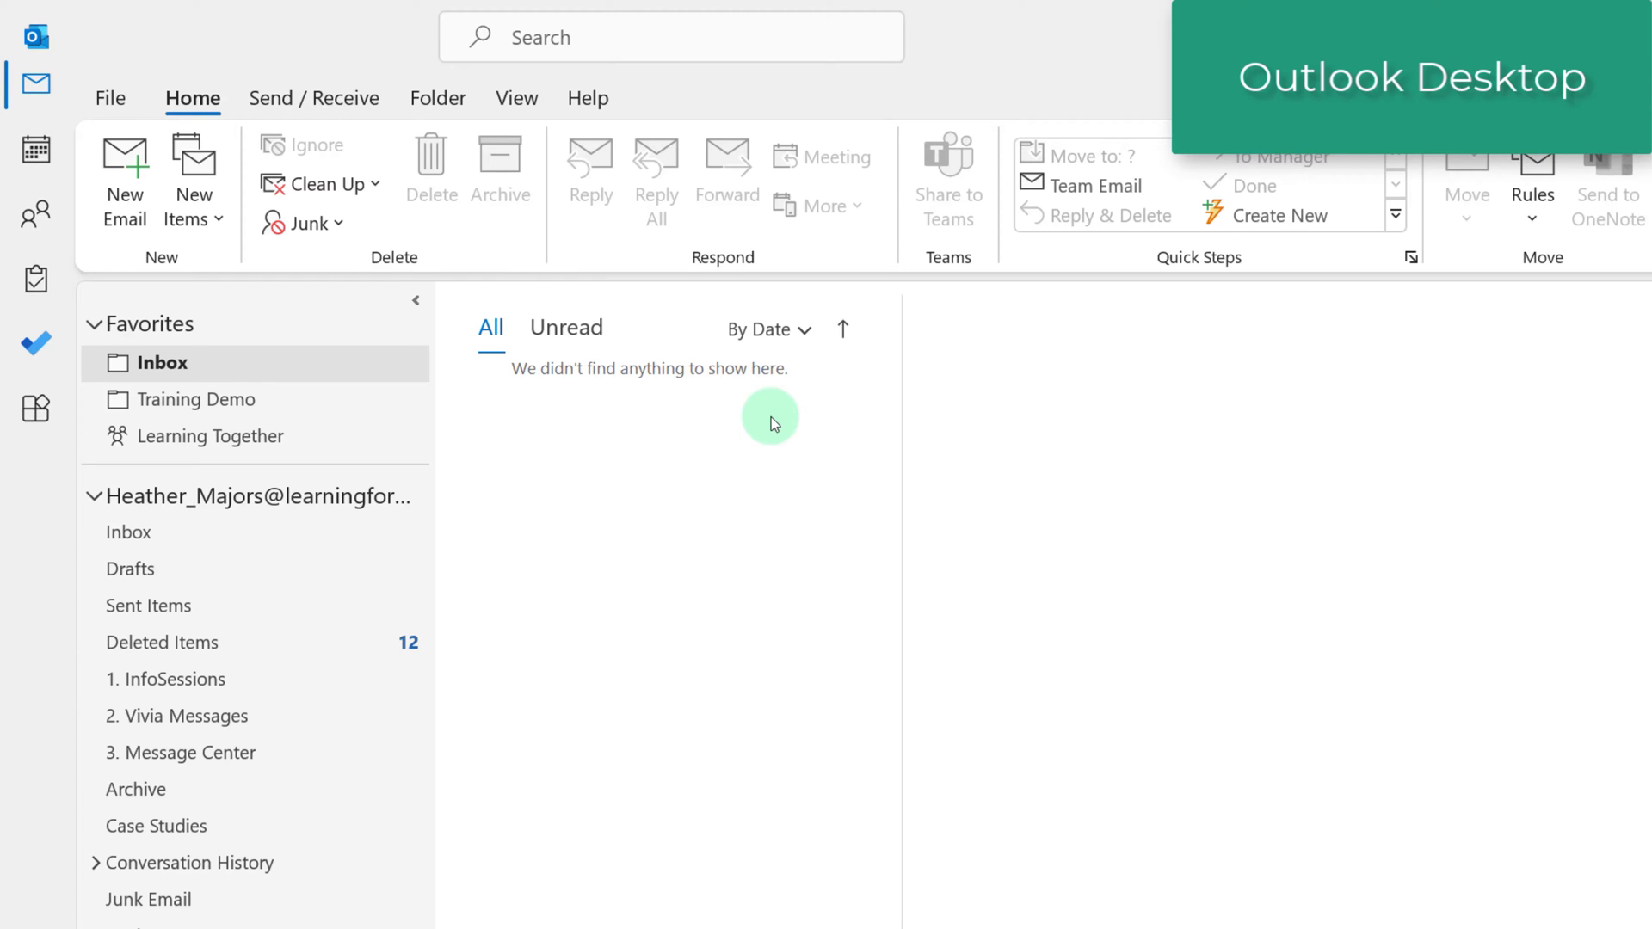
Step: Open the Calendar page of Outlook Options down to the Time zones section
click(92, 96)
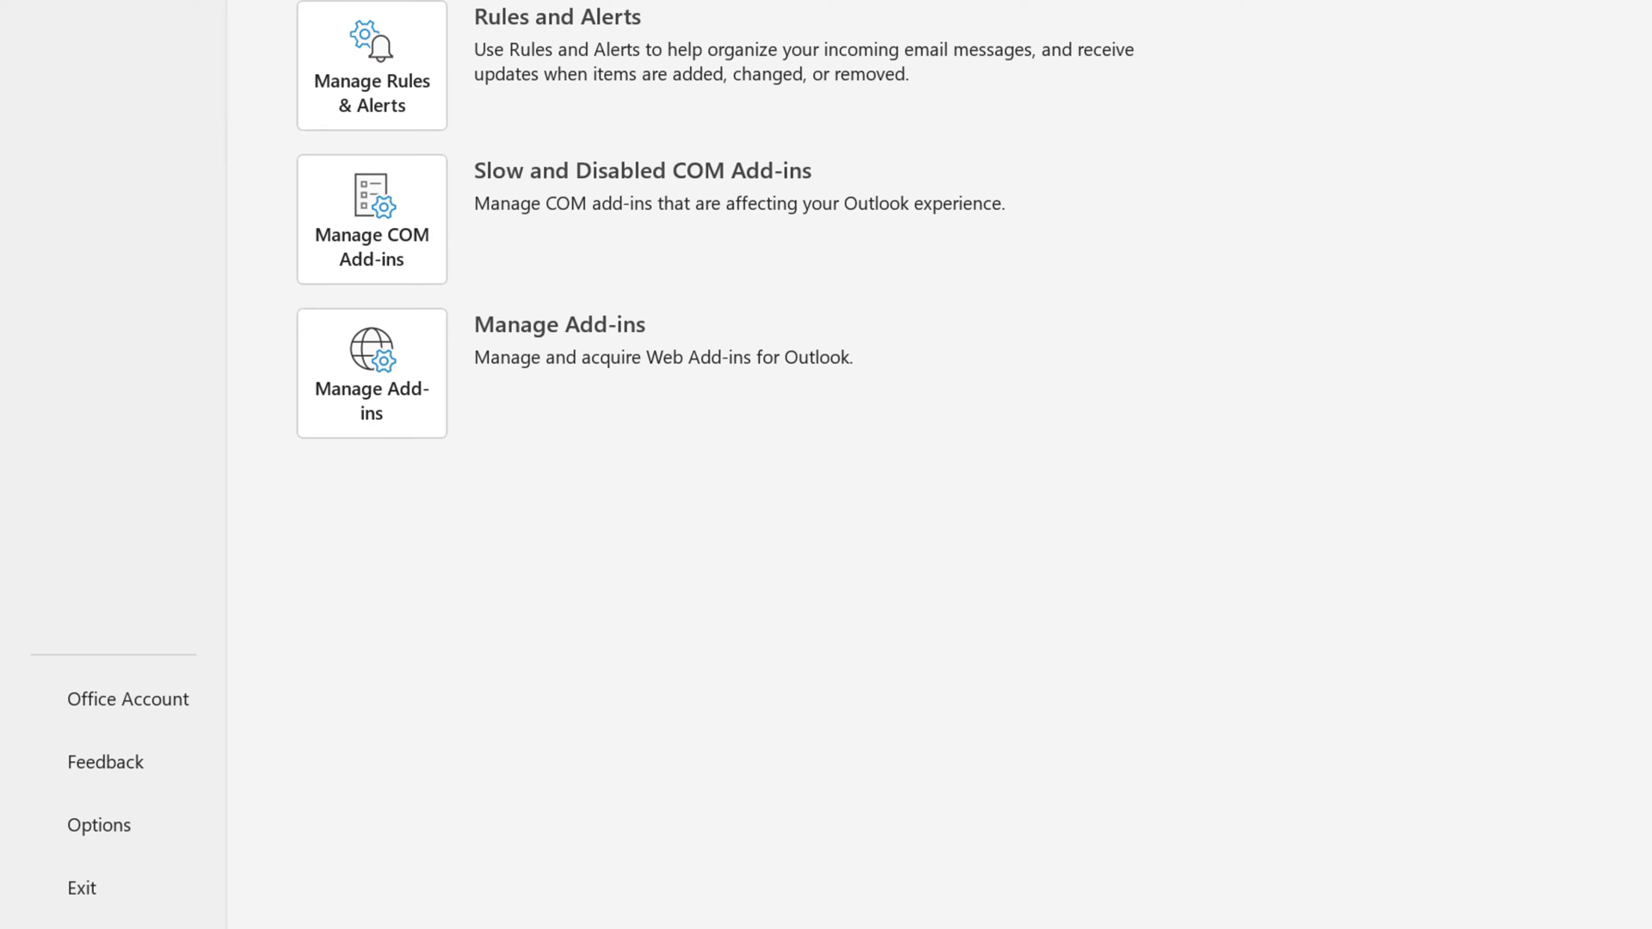
click(115, 826)
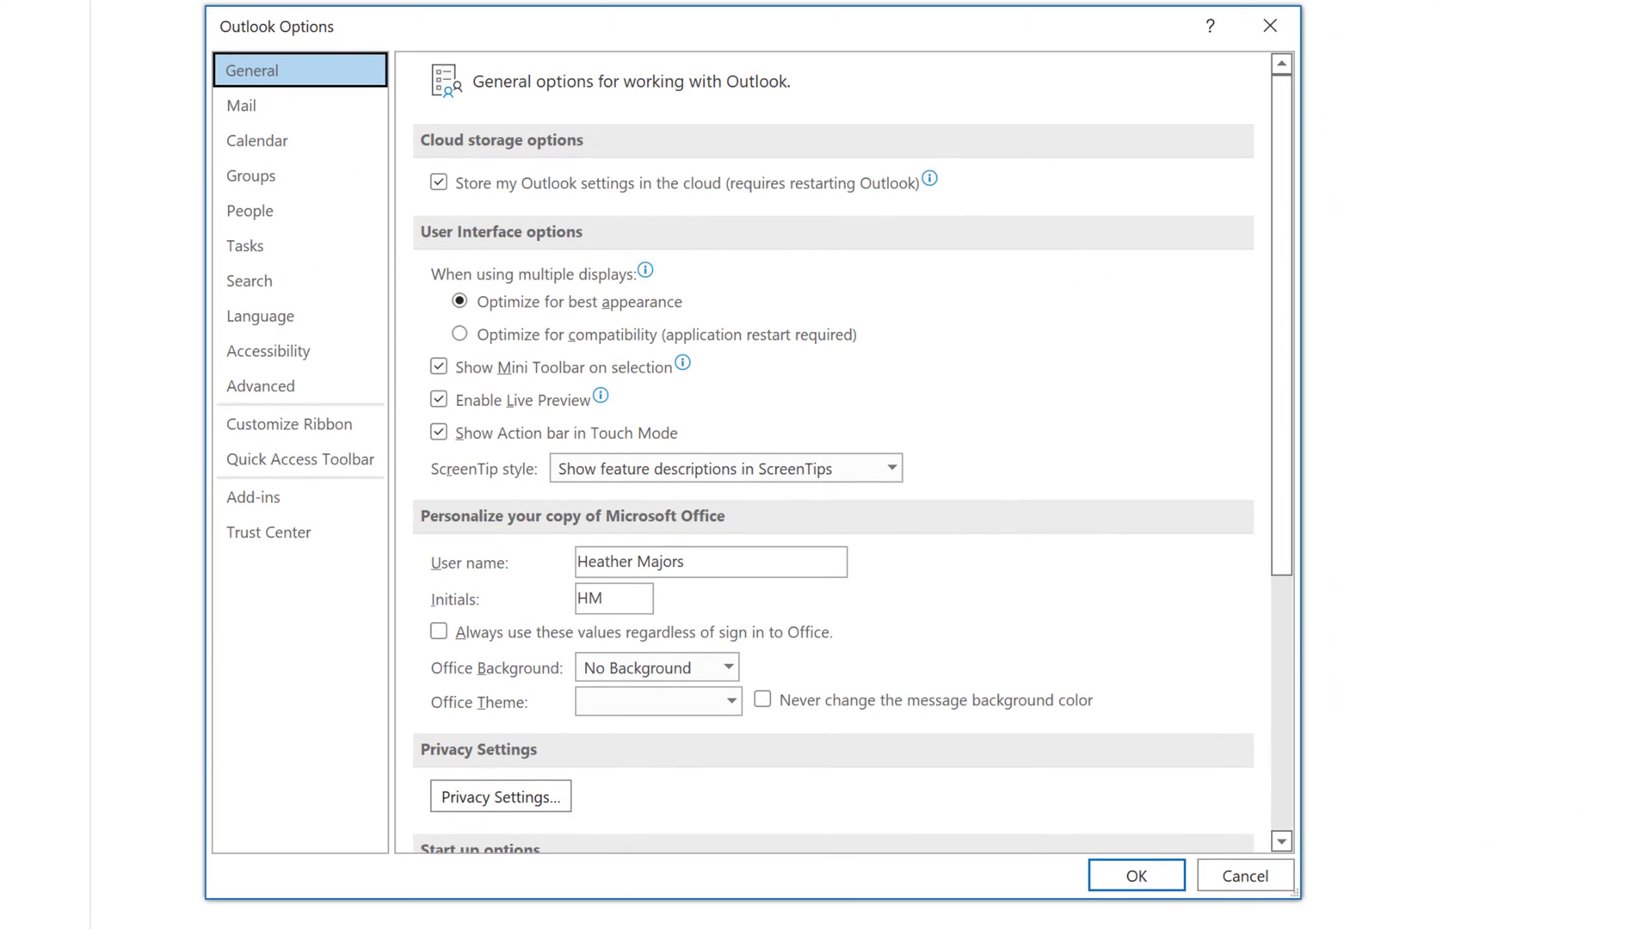
click(248, 148)
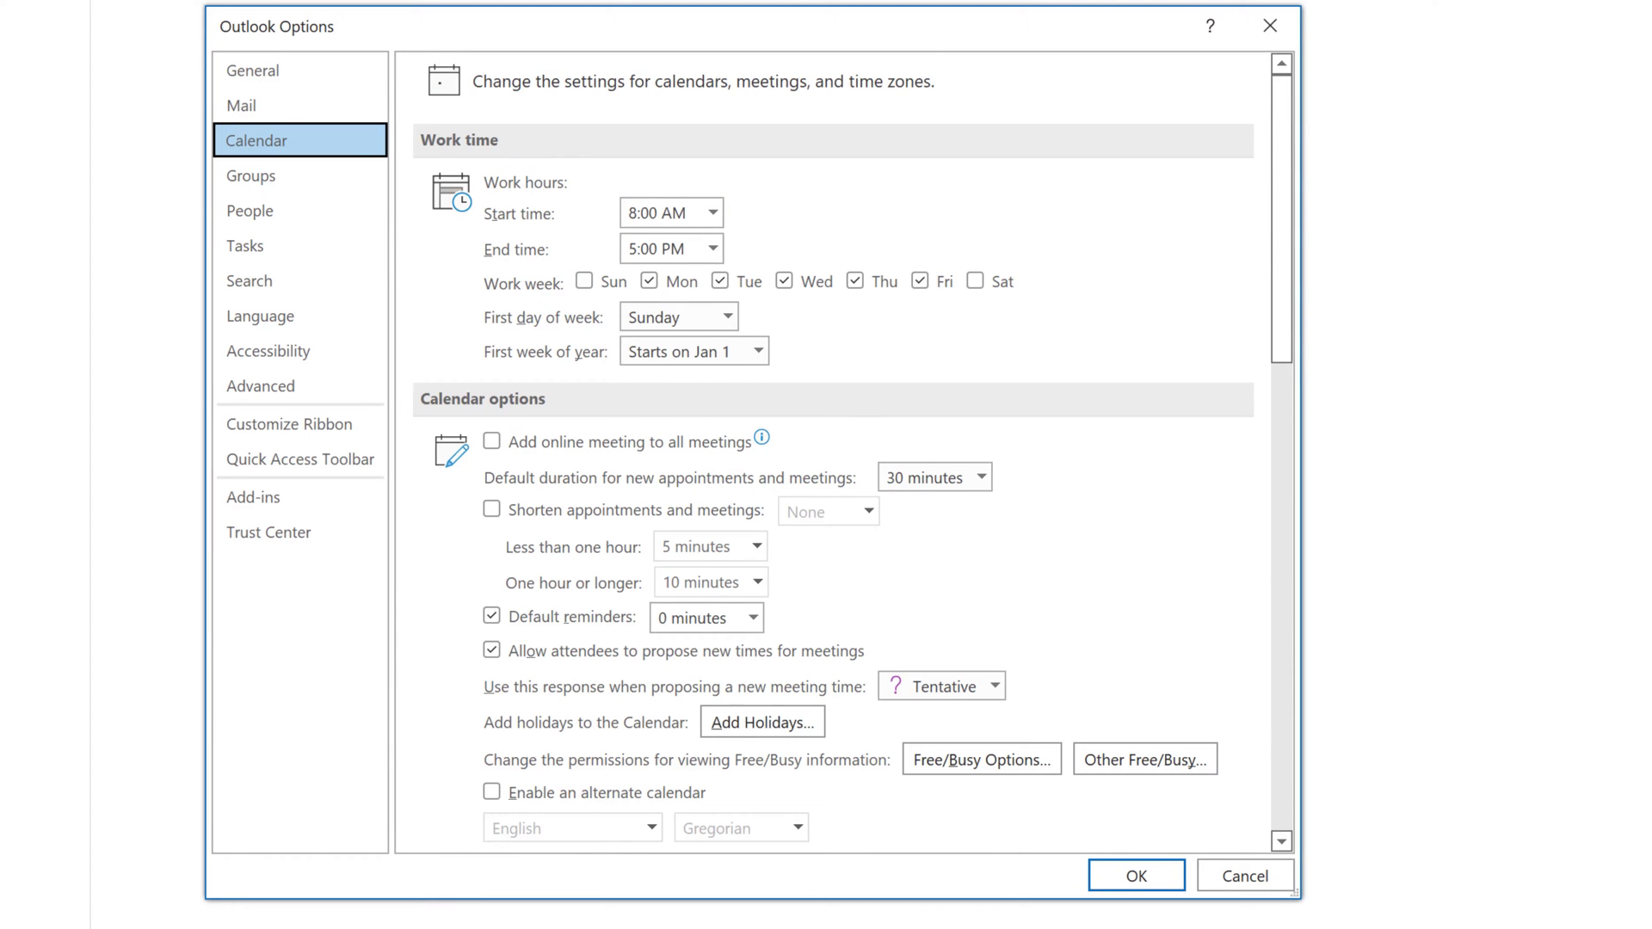
scroll(433, 691, down, 8)
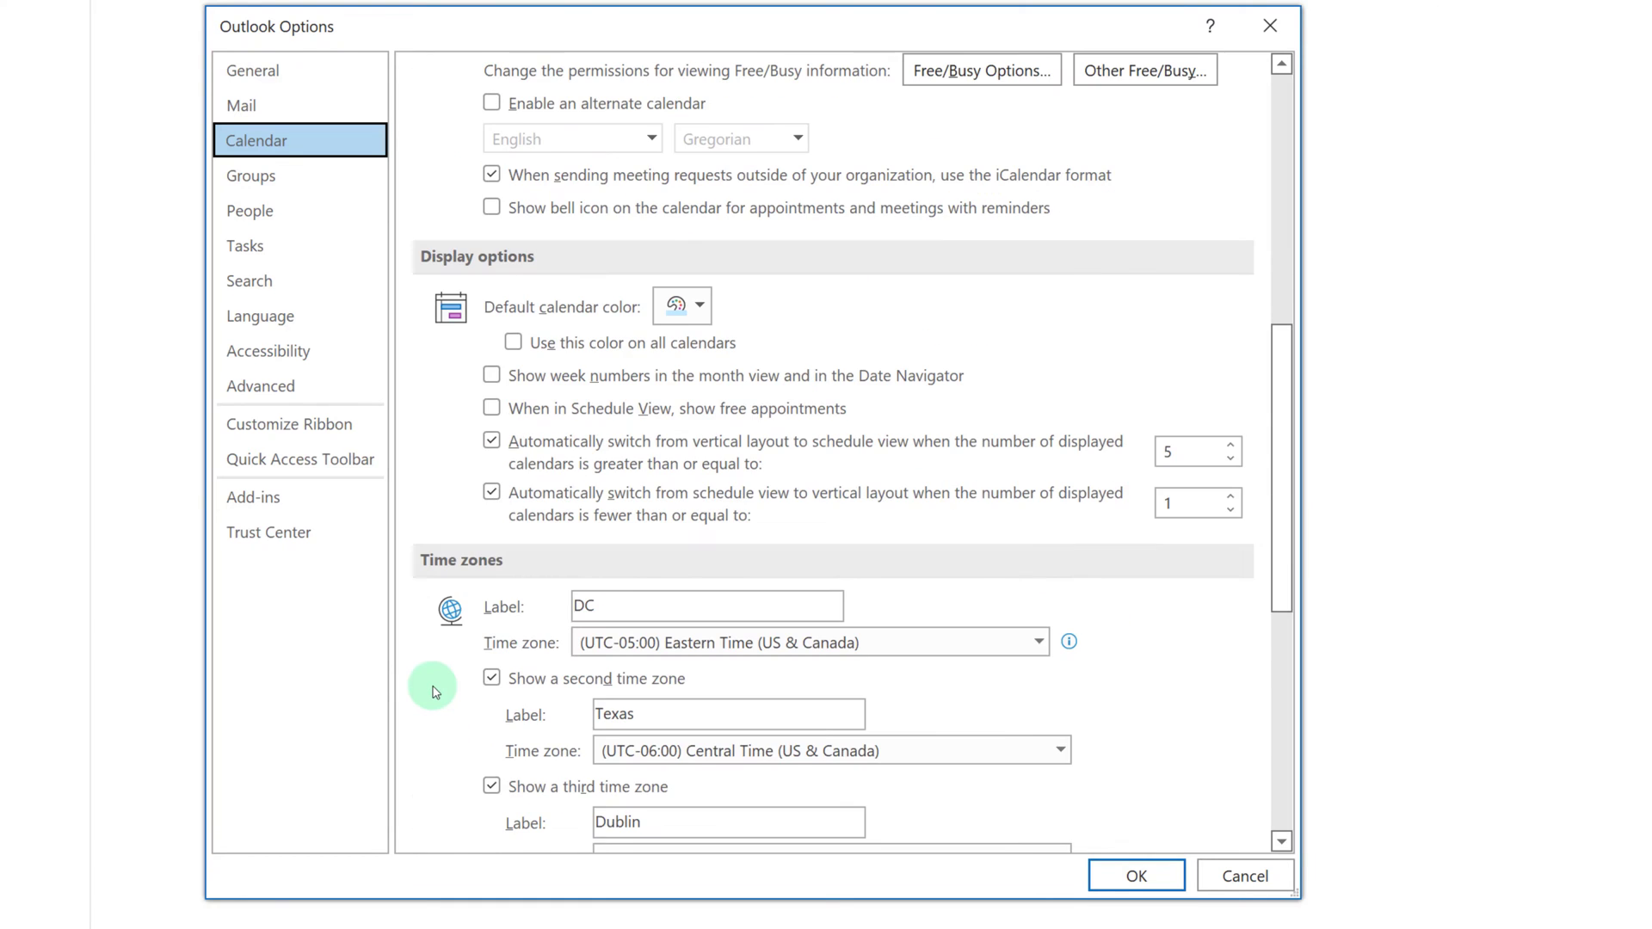
scroll(433, 691, down, 2)
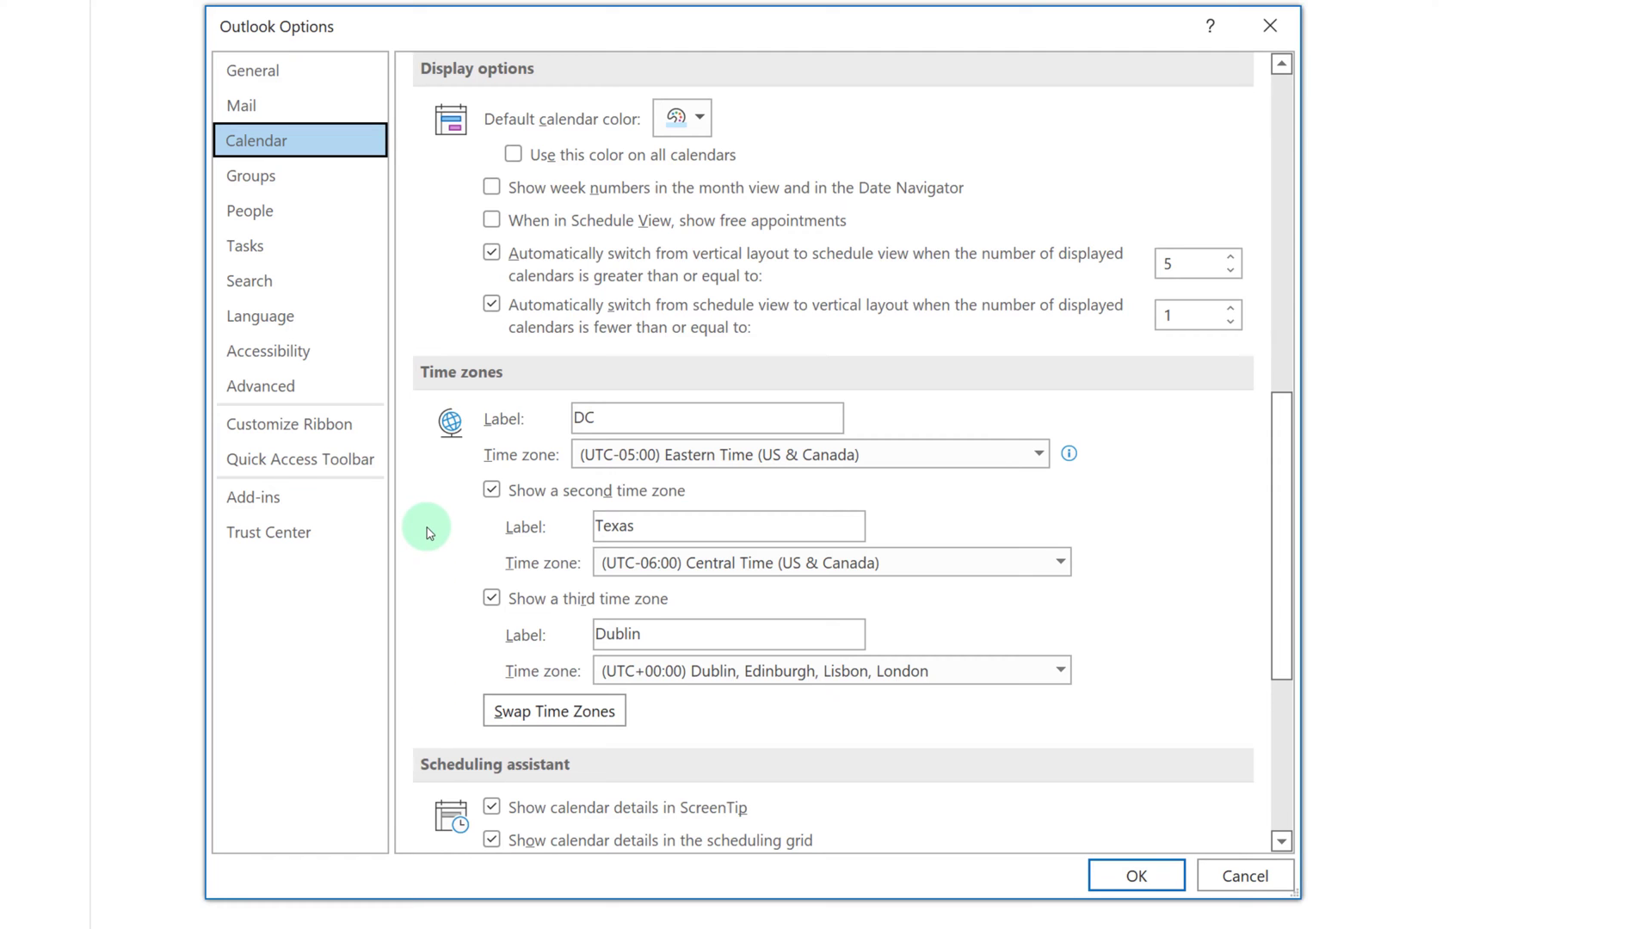
scroll(430, 532, down, 2)
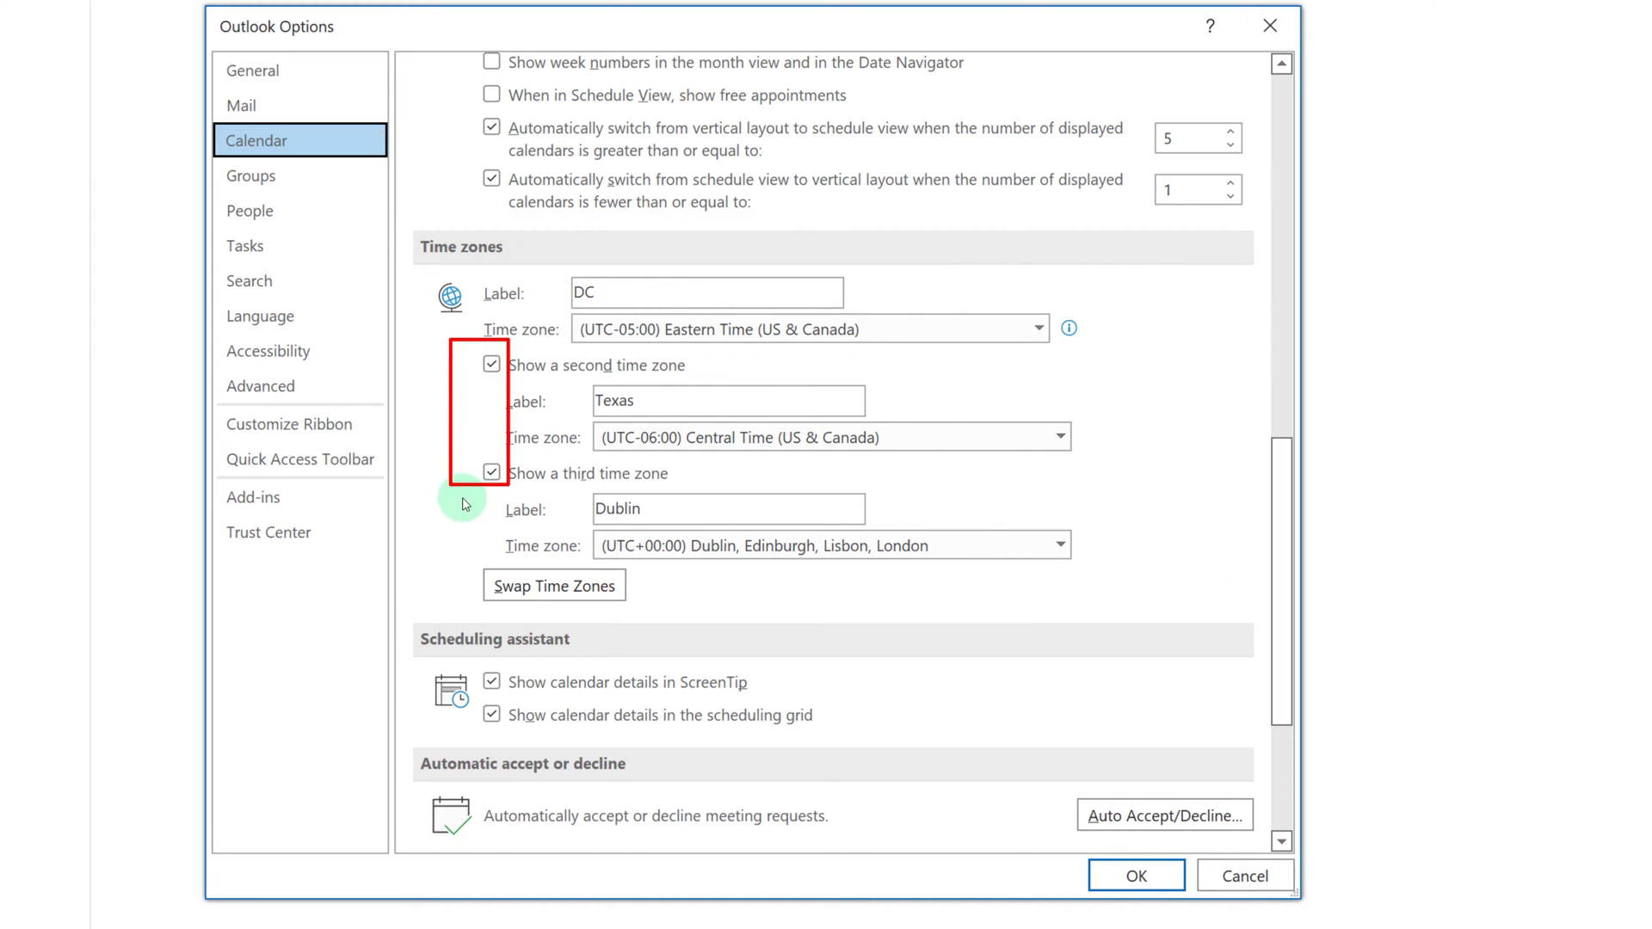
Step: Set the second time zone, labelled Texas, to (UTC-10:00) Hawaii and save the options
click(895, 437)
click(895, 437)
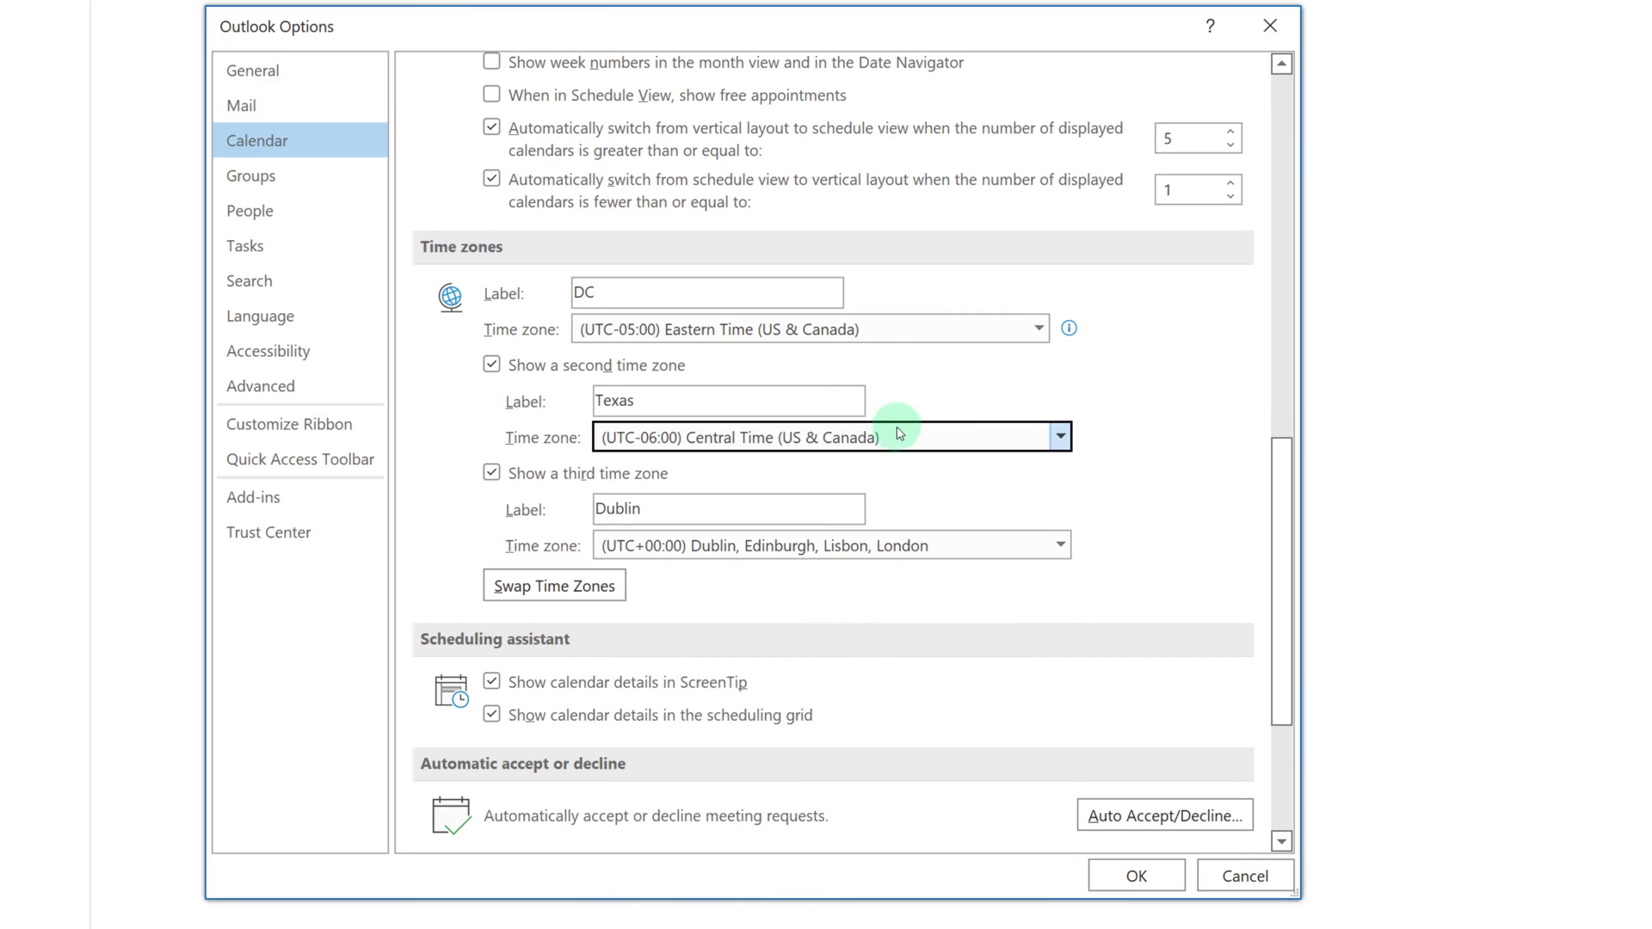
click(895, 437)
click(895, 437)
click(1060, 439)
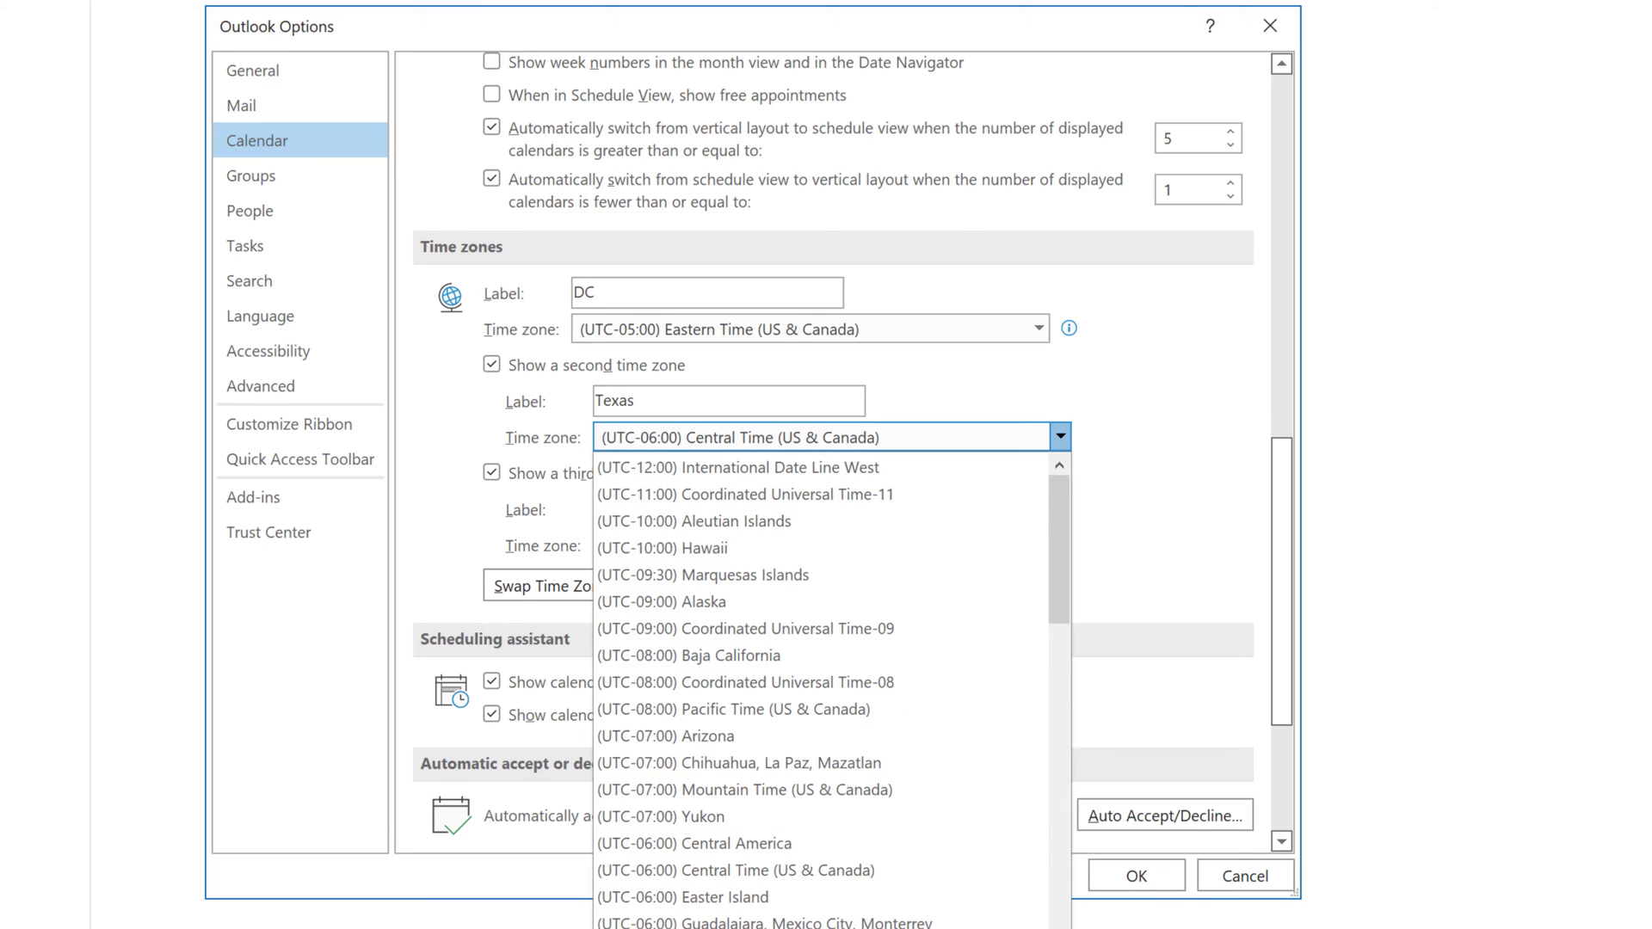
click(676, 551)
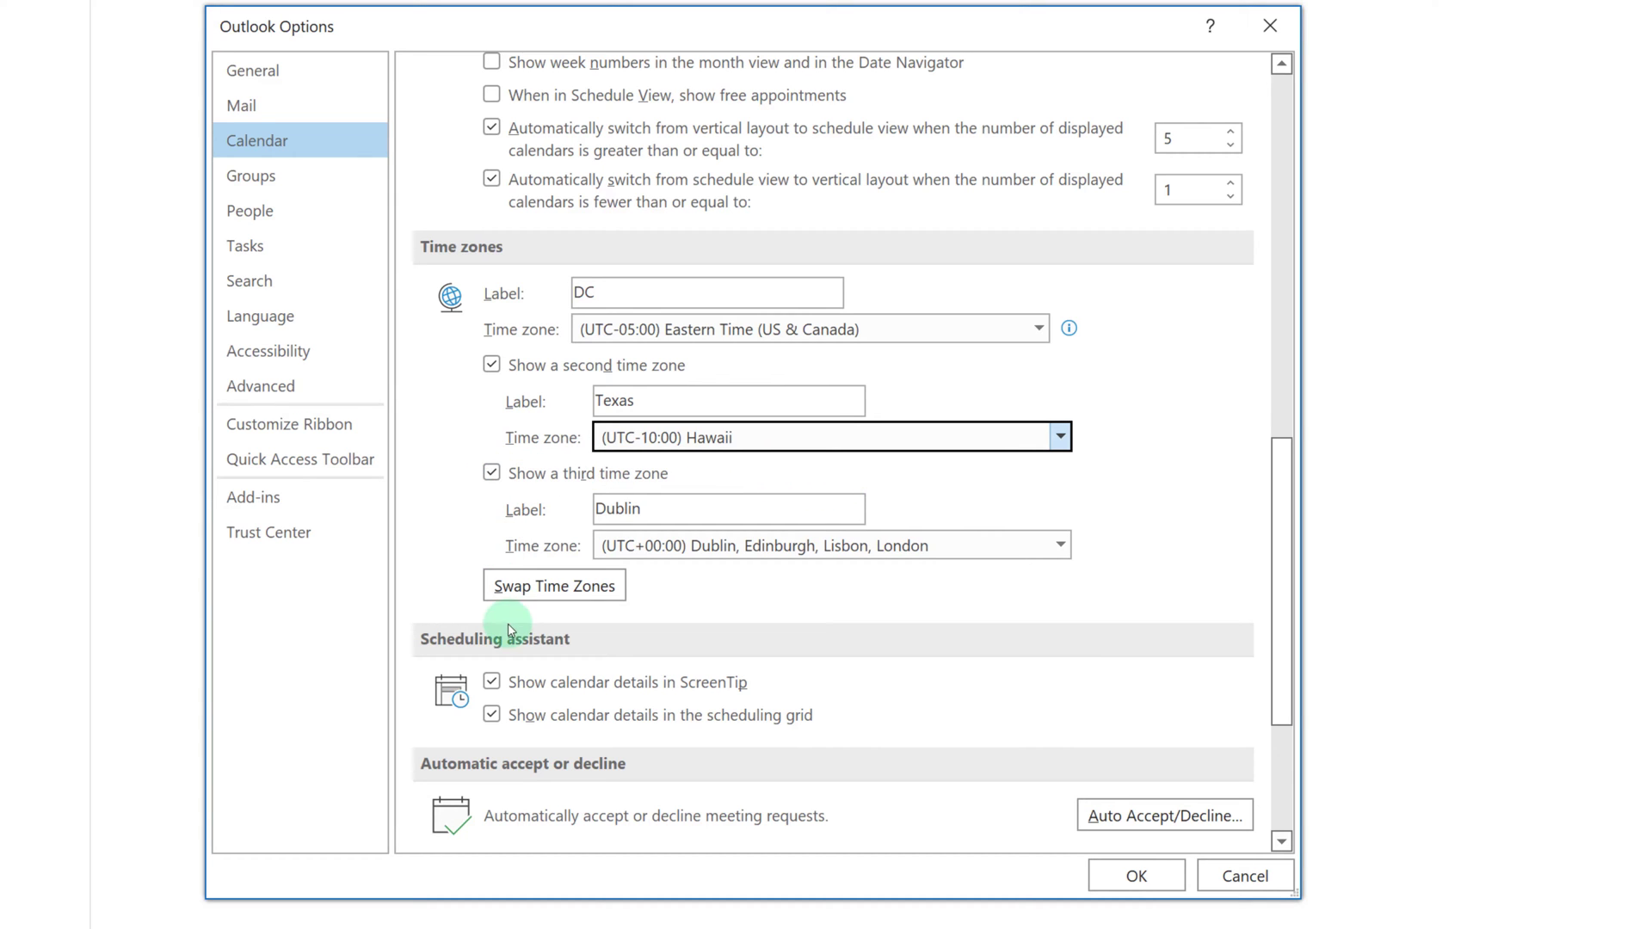
click(1129, 876)
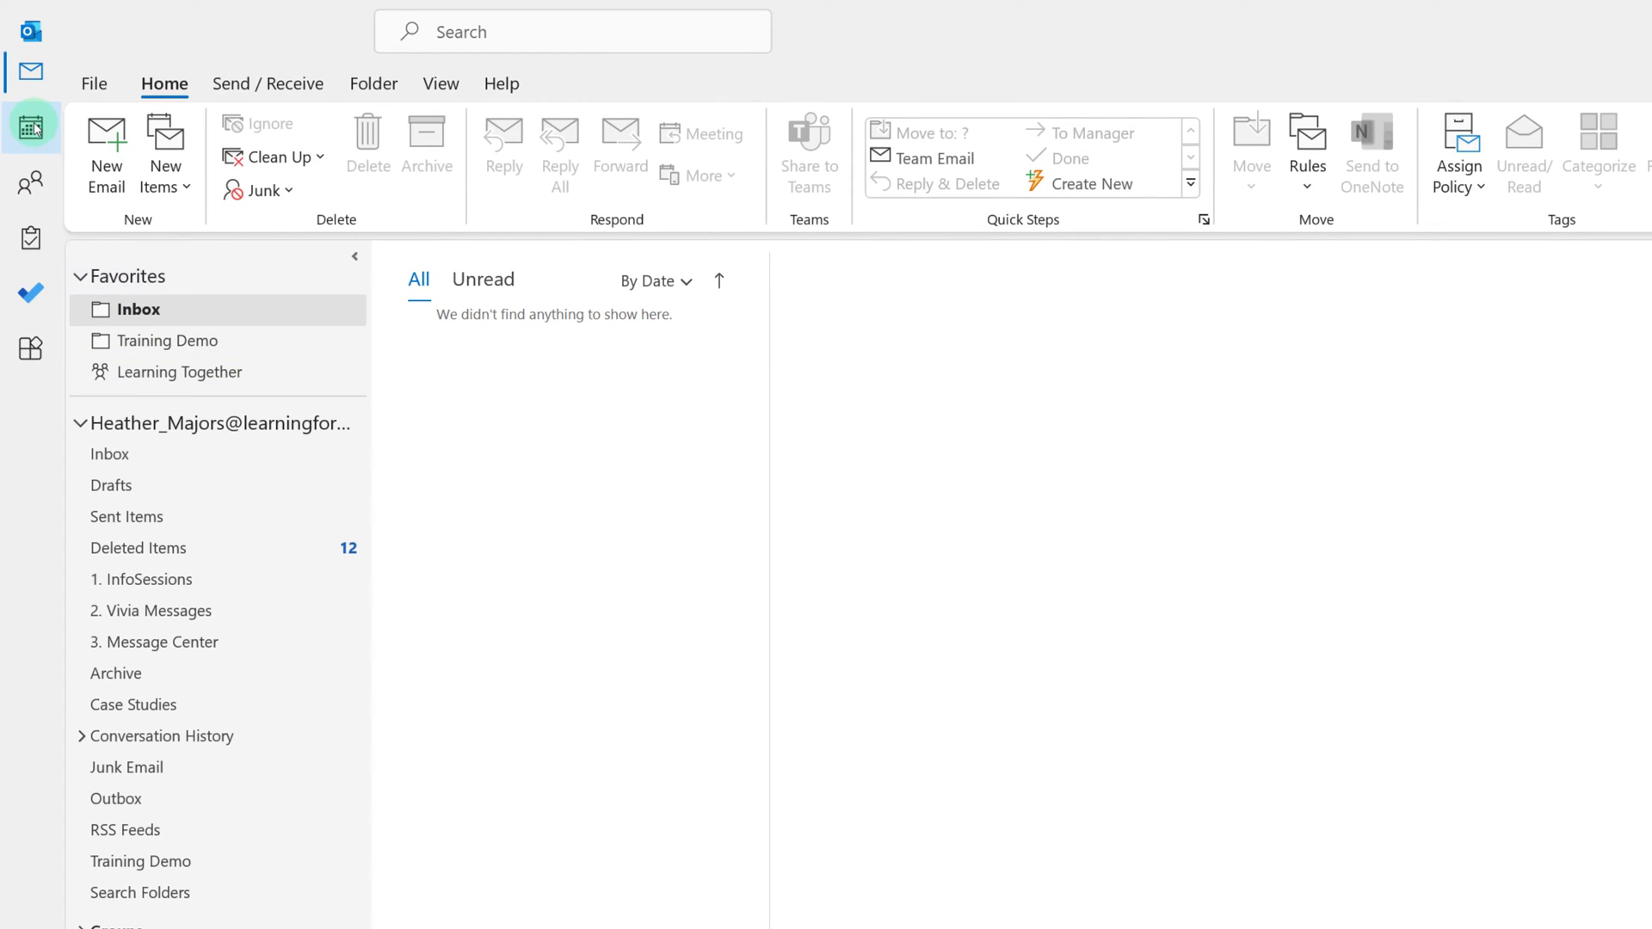
Step: Try Month, Schedule, Day and Work Week calendar views, ending on the April 10–16 week
click(31, 127)
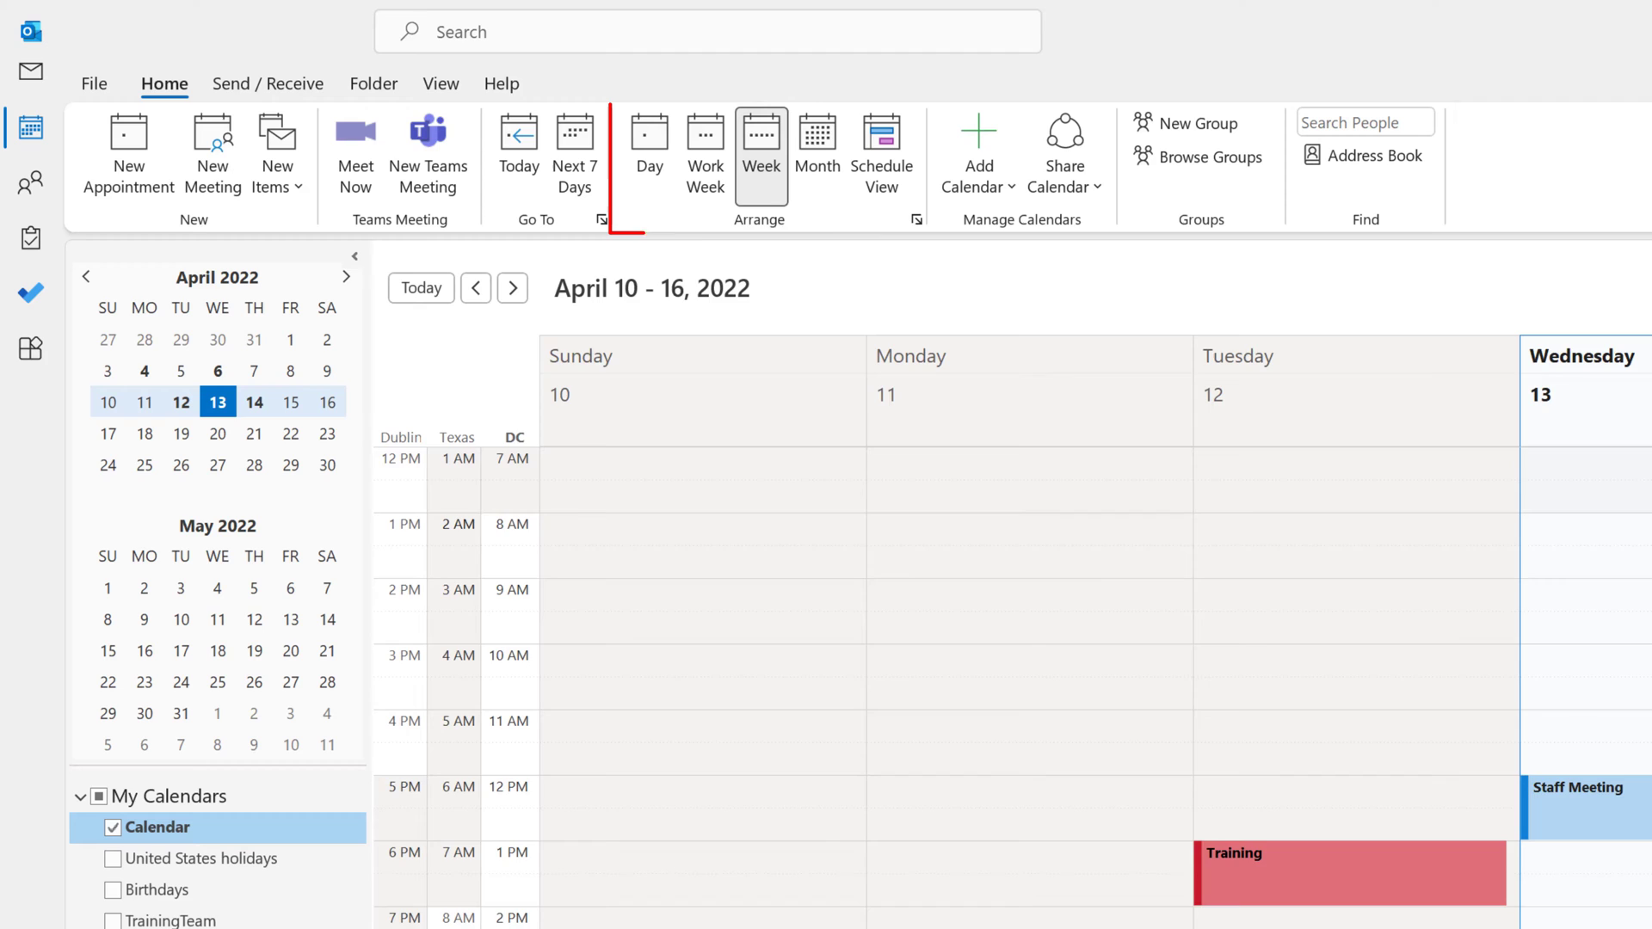
key(ctrl+alt+4)
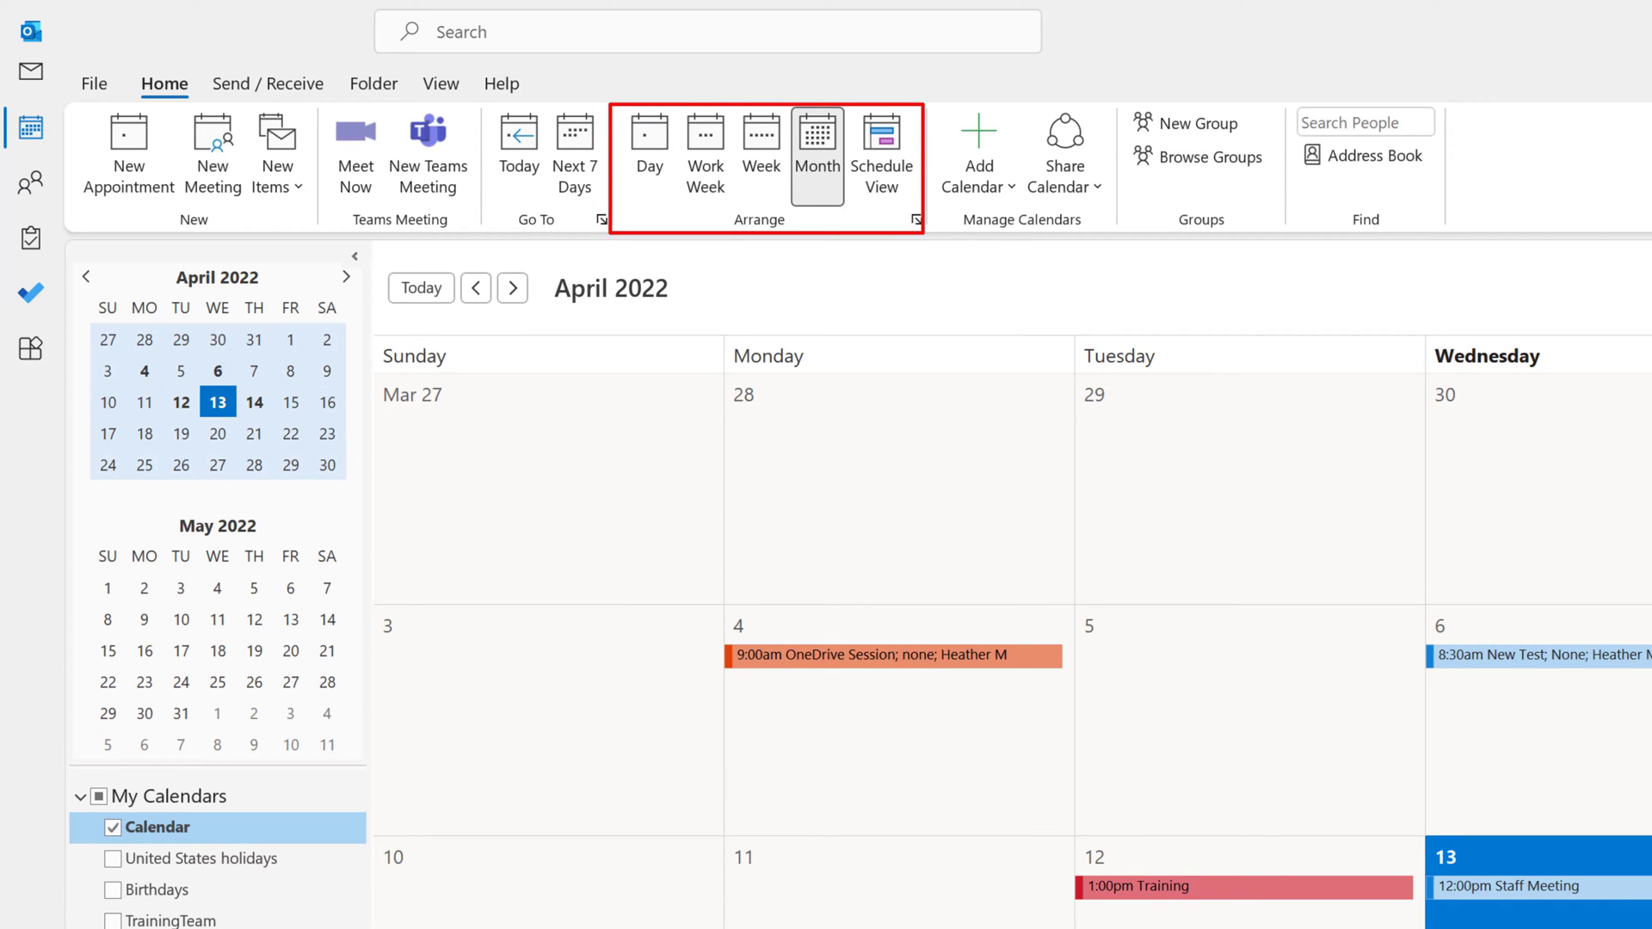
key(ctrl+alt+3)
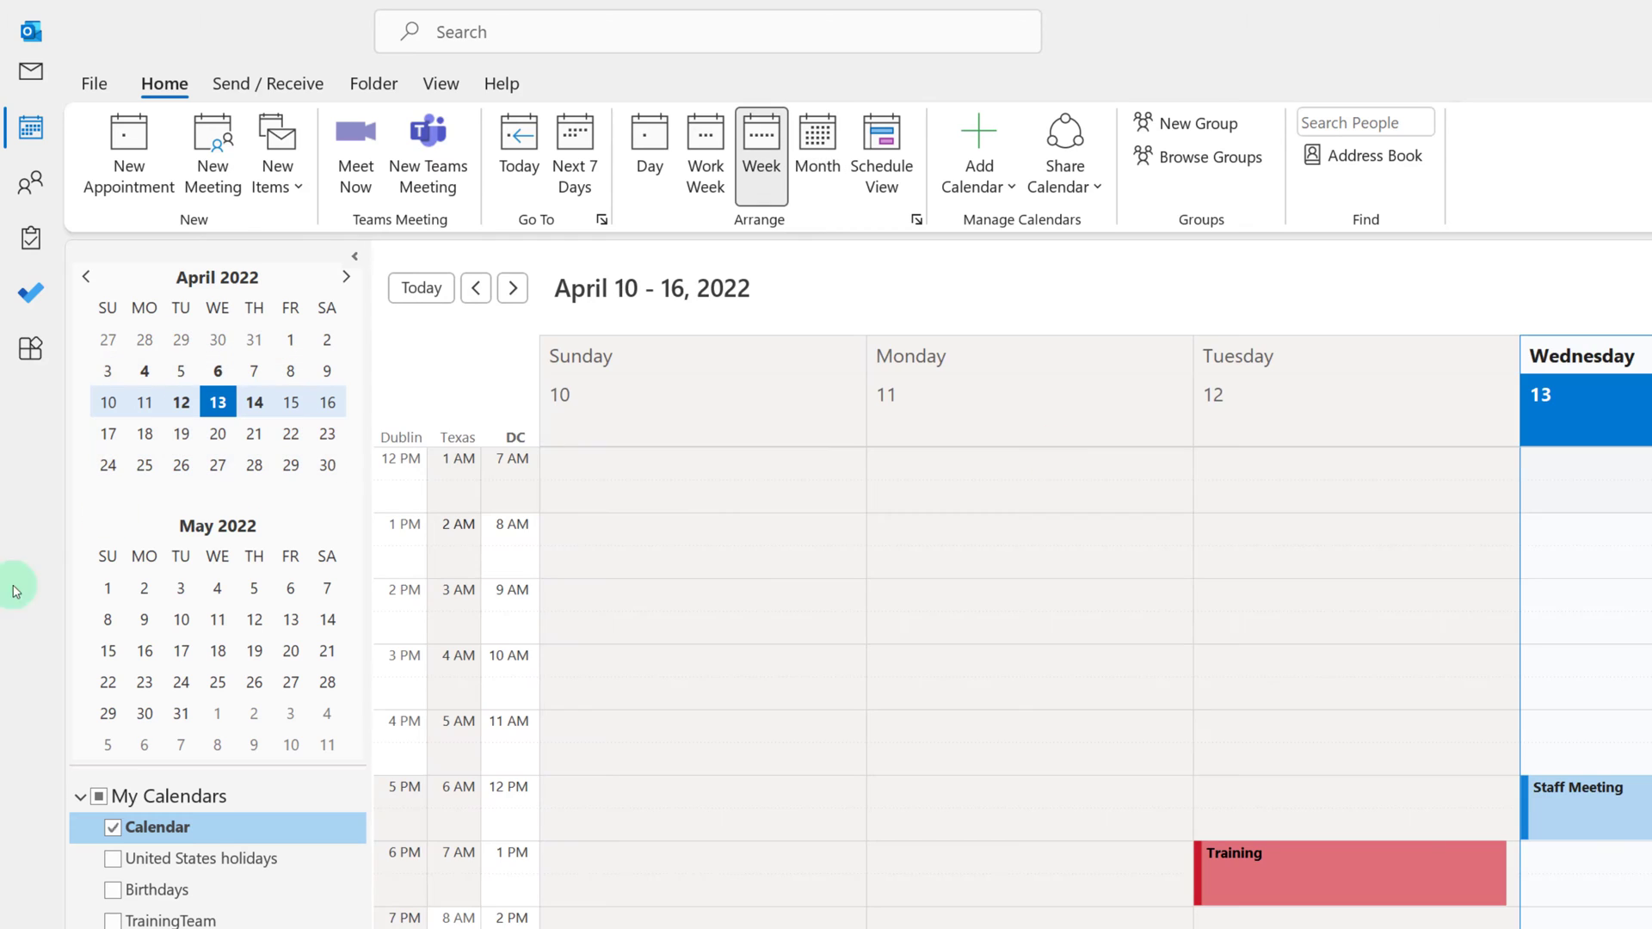
click(820, 133)
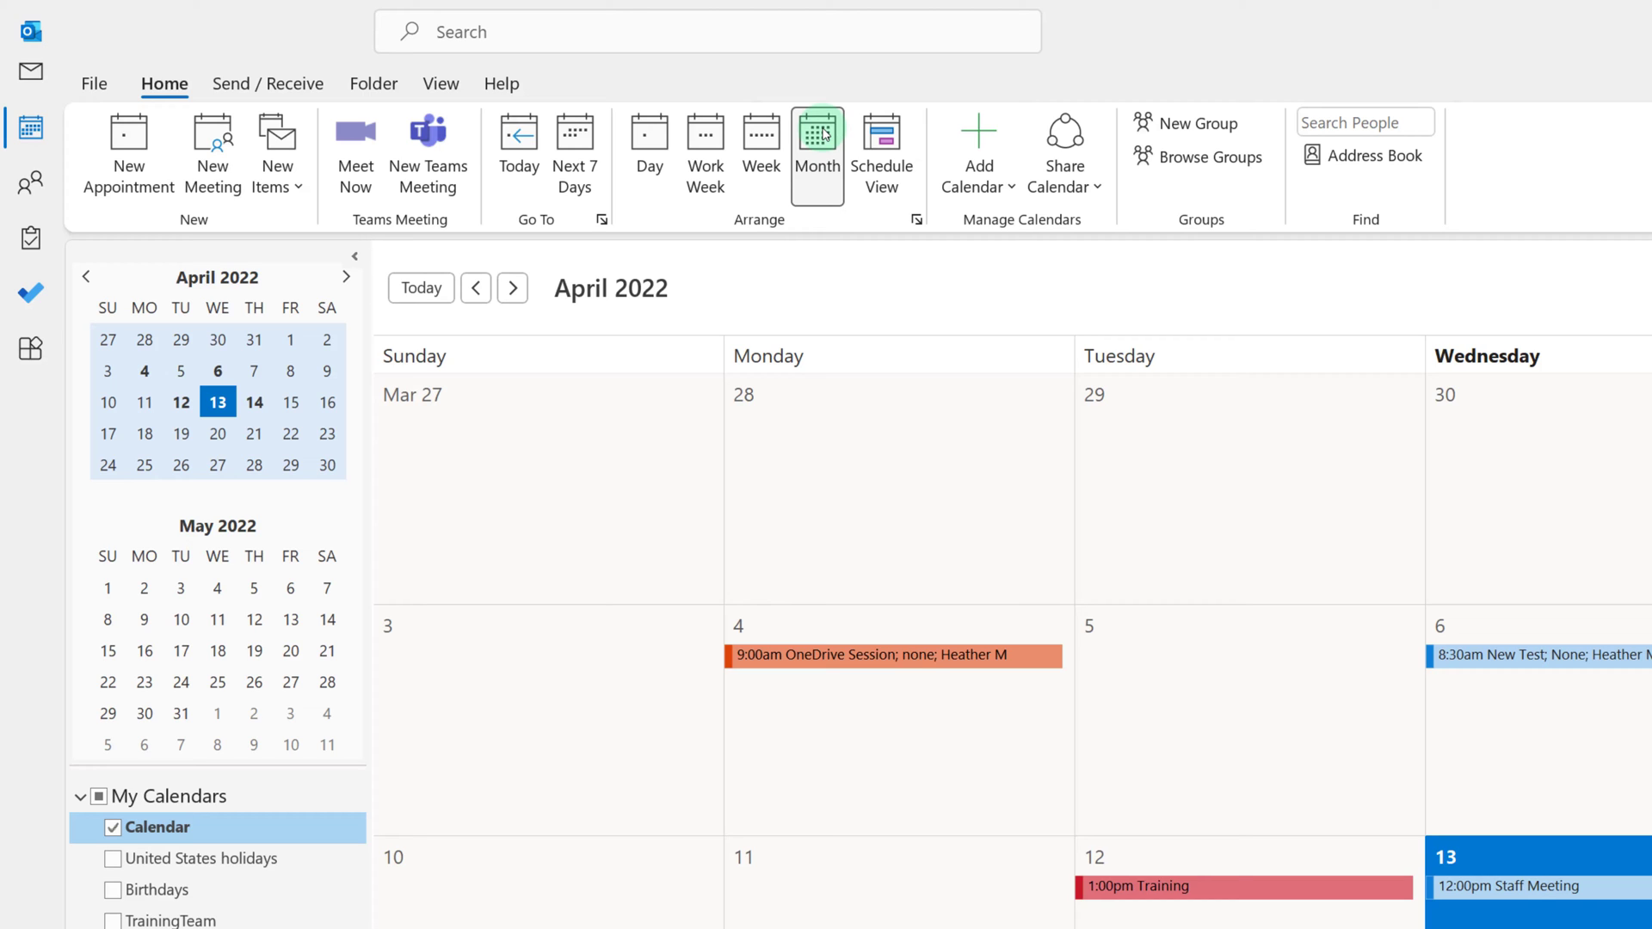
click(879, 145)
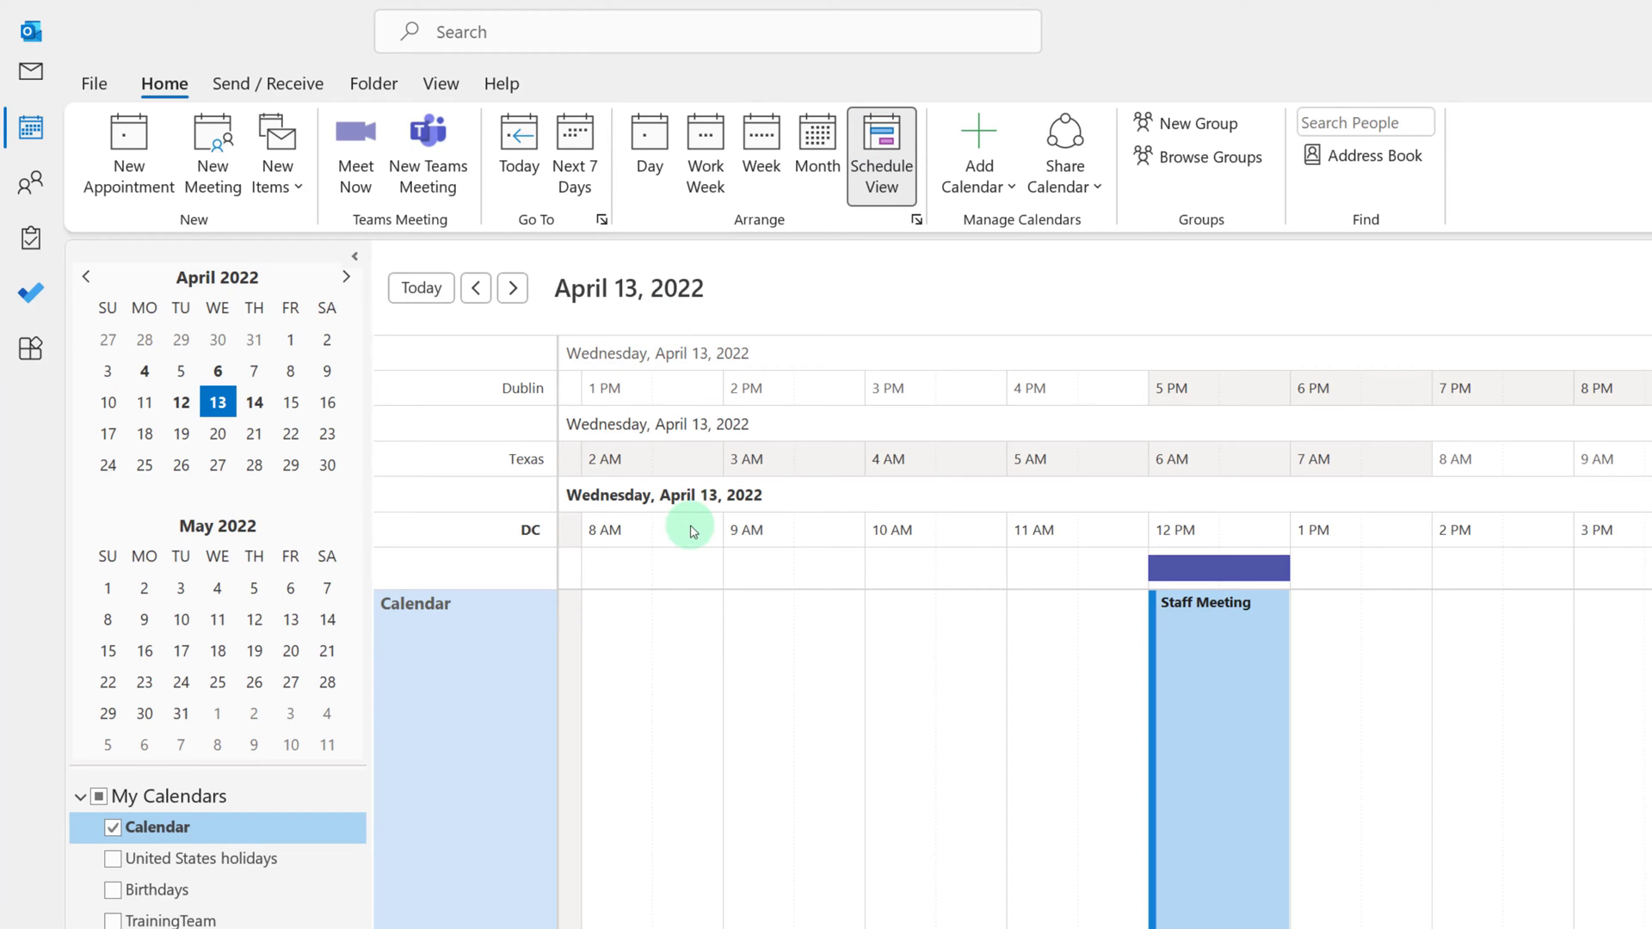
click(647, 140)
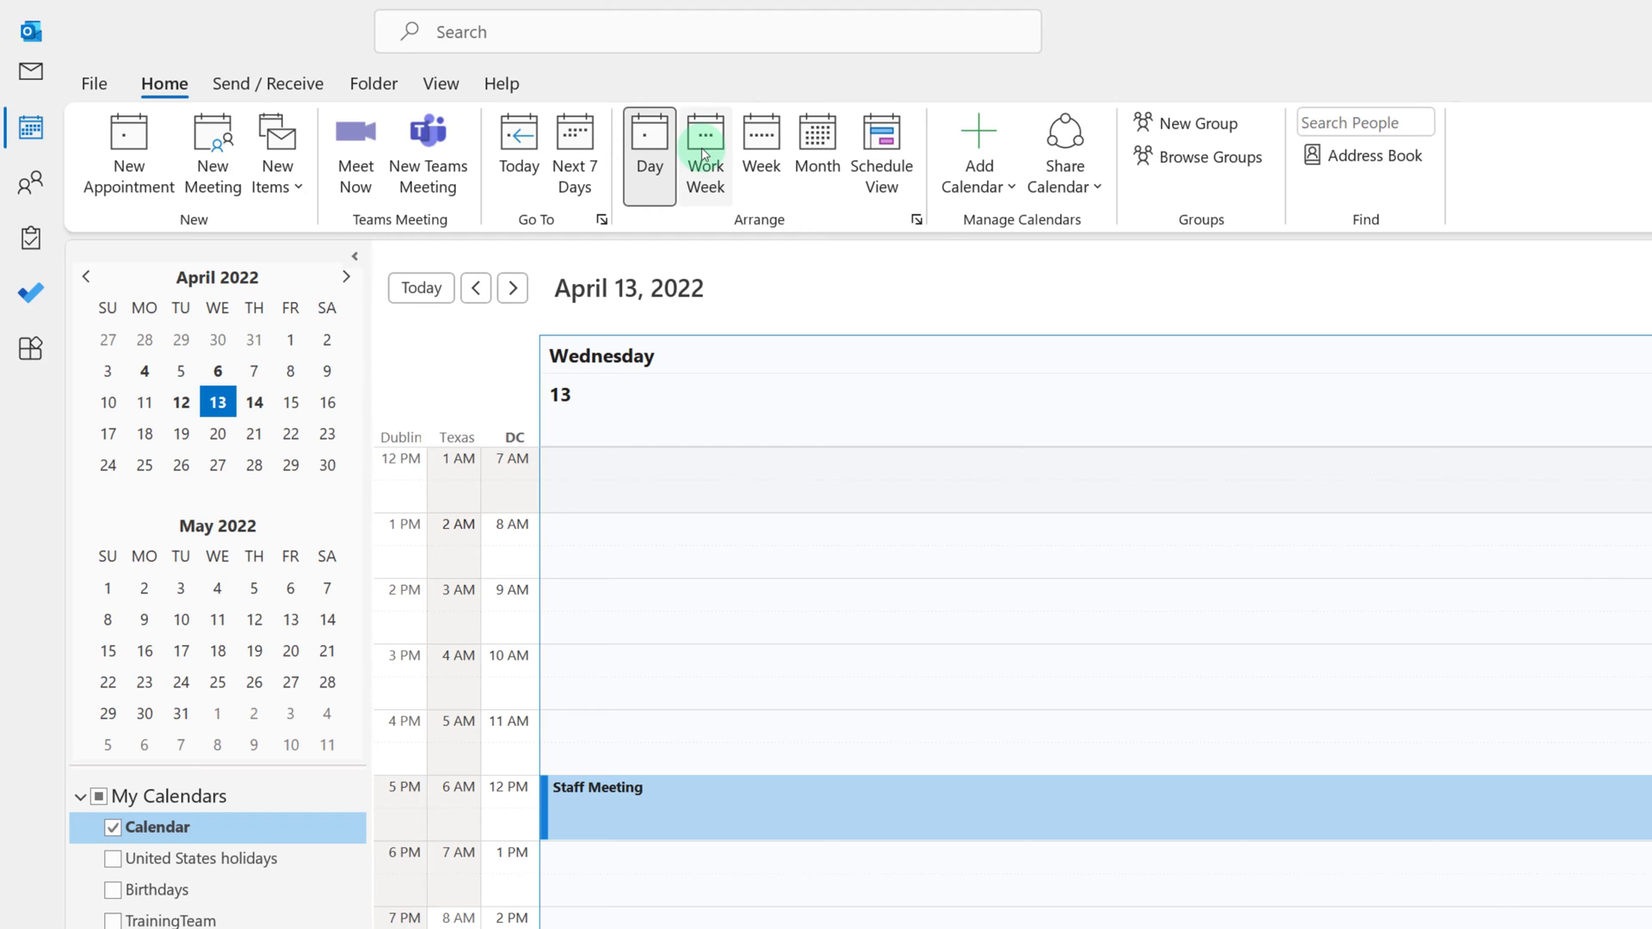
click(704, 155)
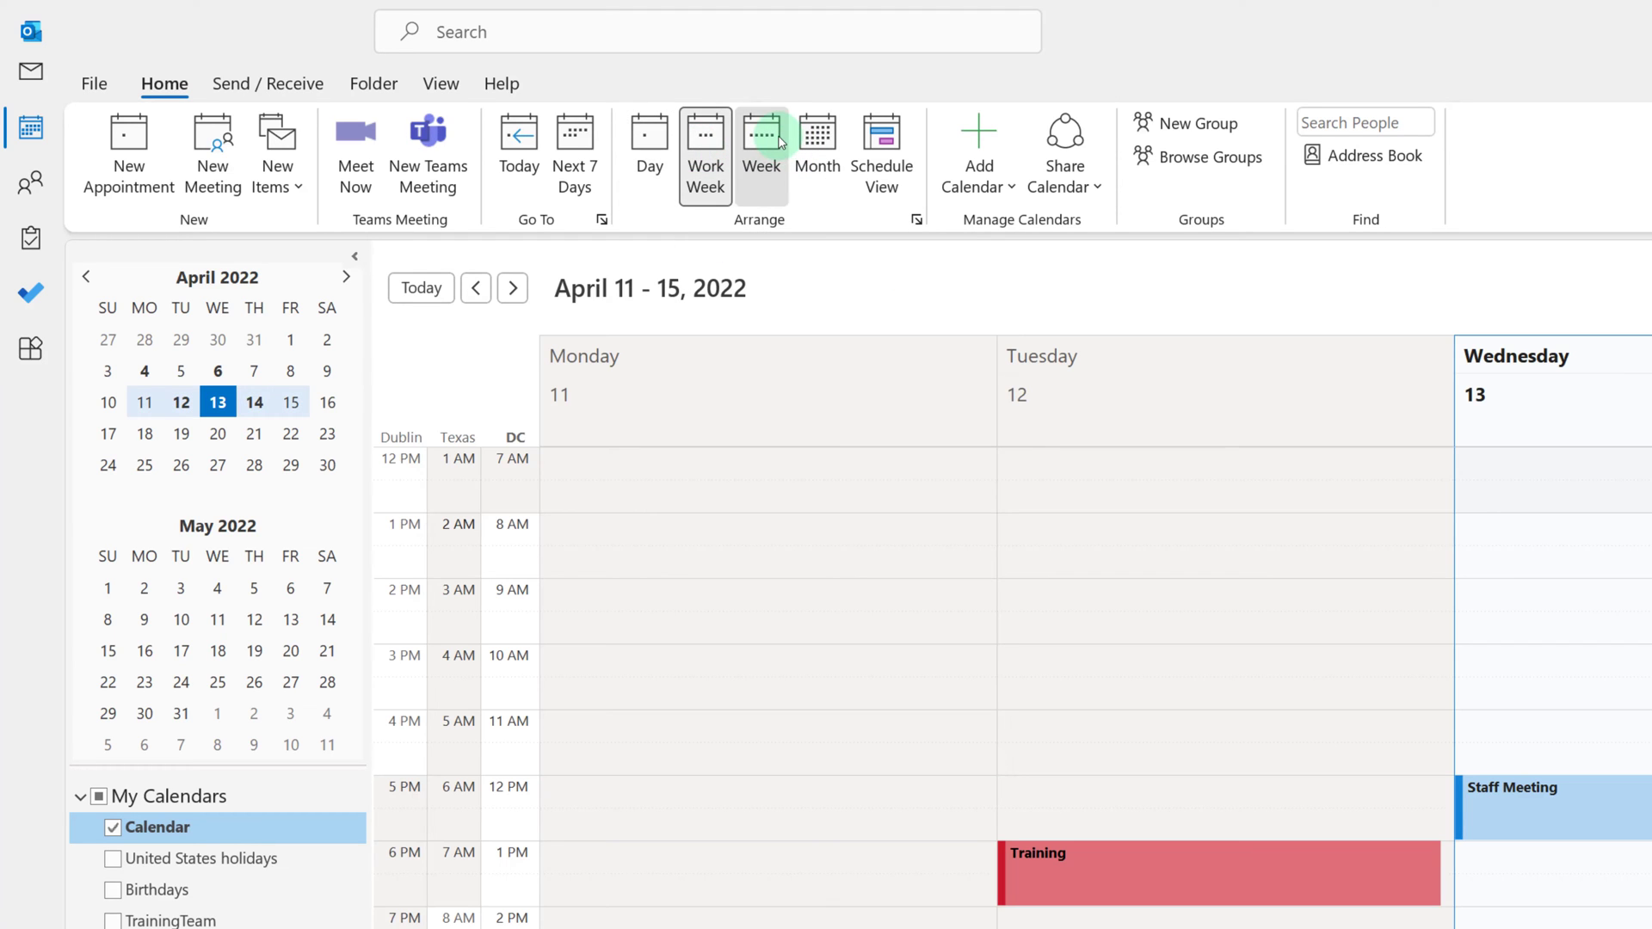
click(761, 146)
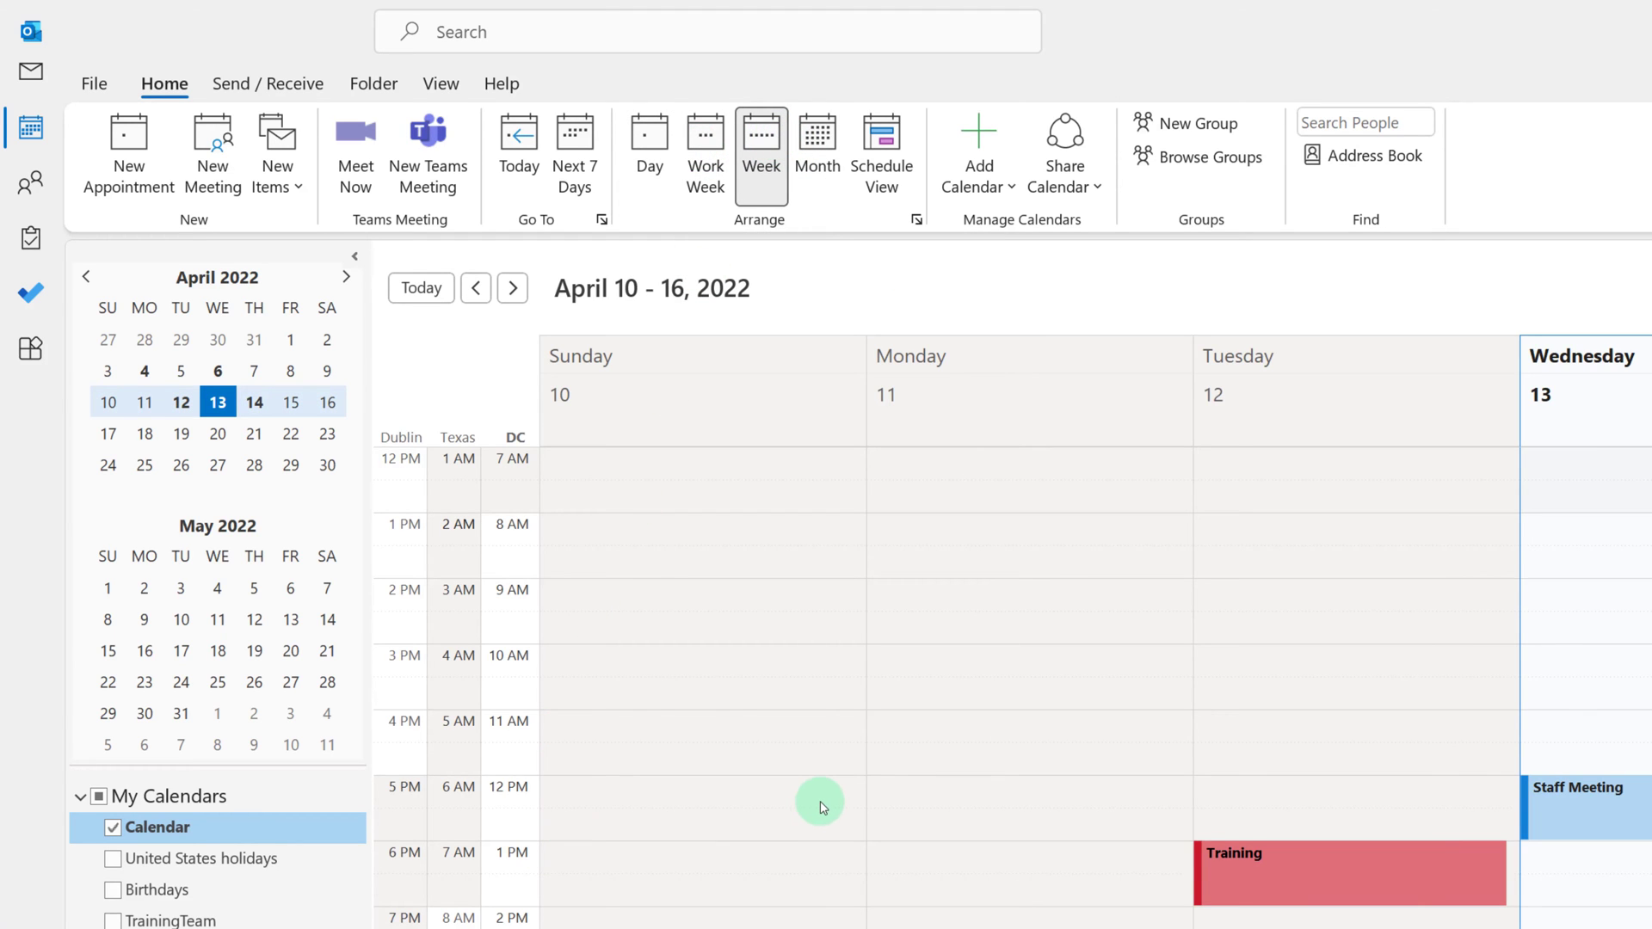